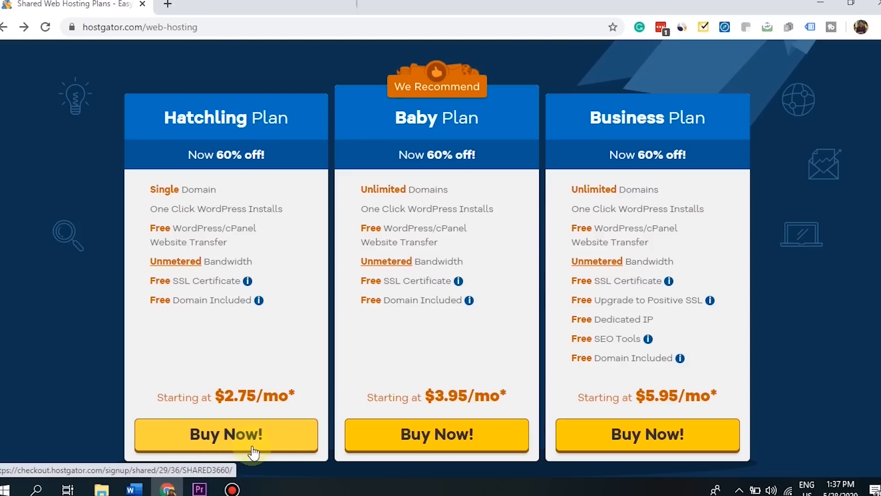
- Begin Hatchling plan checkout and search the owner's name as a free .com domain
{"action": "left_click", "coordinate": [235, 445]}
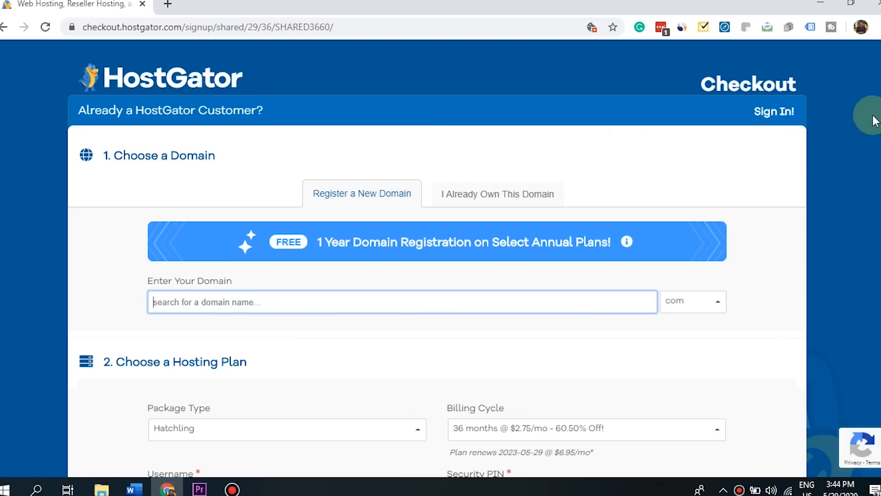
{"action": "scroll", "coordinate": [861, 114], "scroll_direction": "down", "scroll_amount": 2}
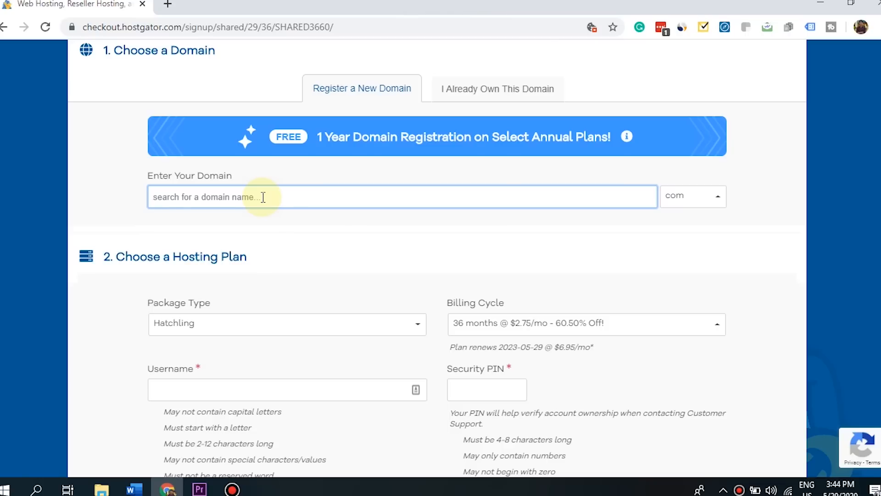
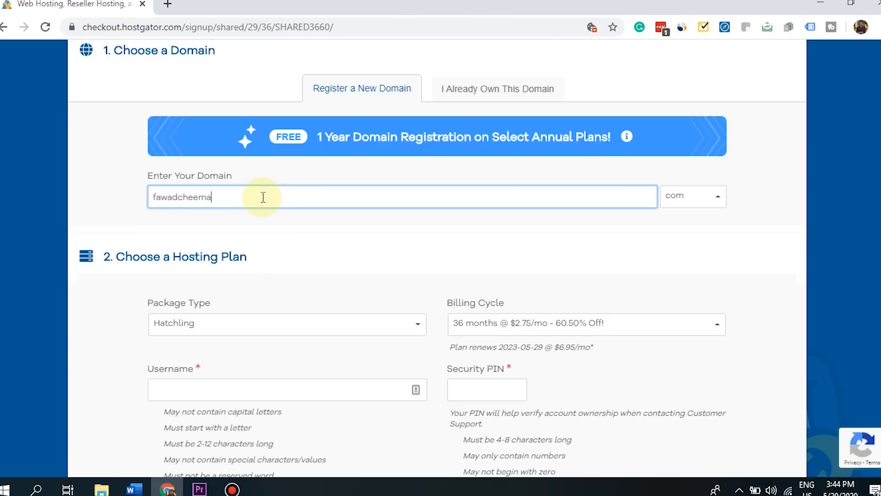
{"action": "left_click", "coordinate": [485, 180]}
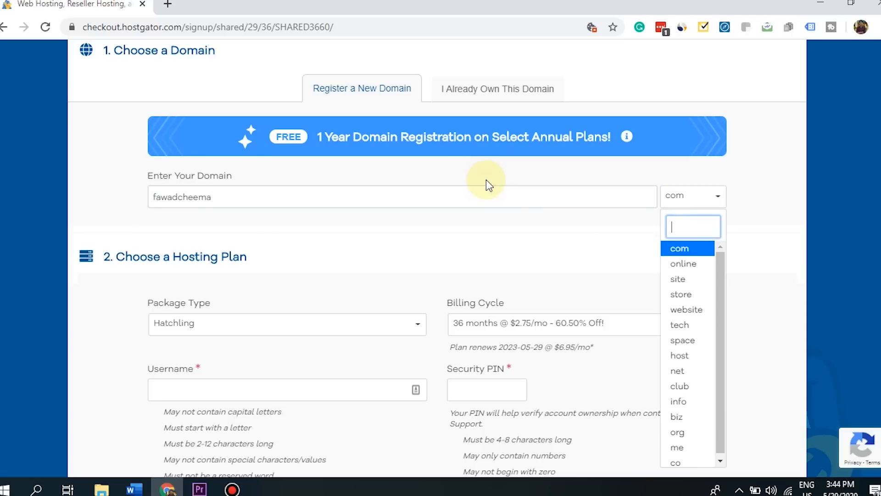
{"action": "left_click", "coordinate": [689, 251]}
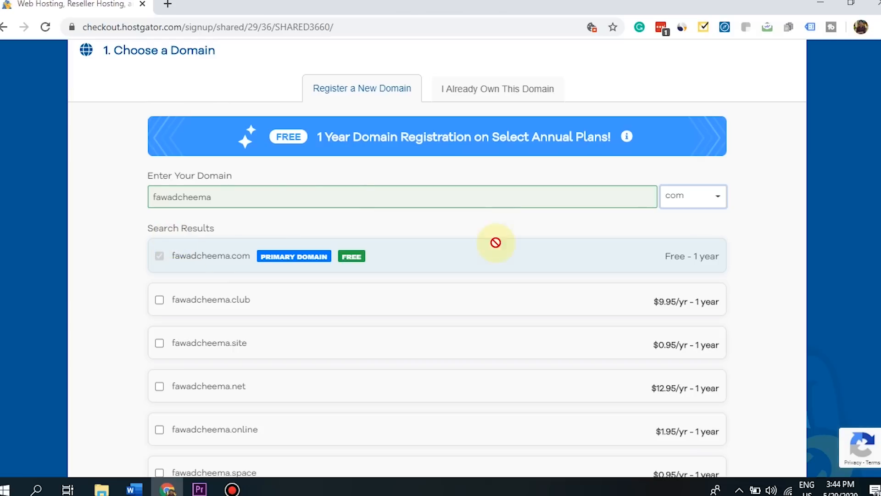
{"action": "scroll", "coordinate": [437, 257], "scroll_direction": "down", "scroll_amount": 15}
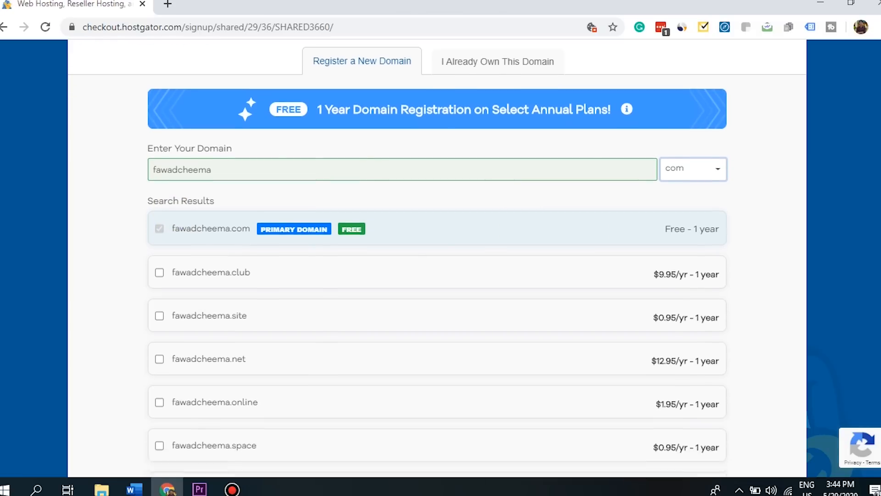
{"action": "scroll", "coordinate": [440, 257], "scroll_direction": "down", "scroll_amount": 3}
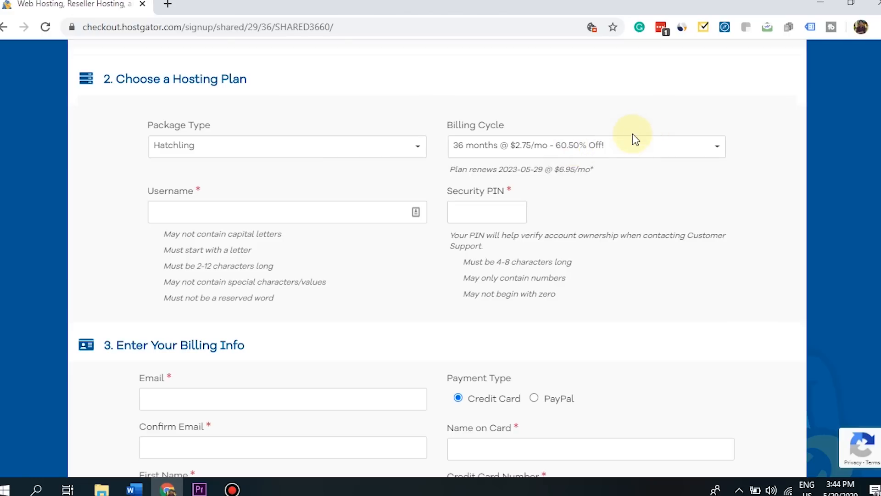
{"action": "left_click", "coordinate": [620, 147]}
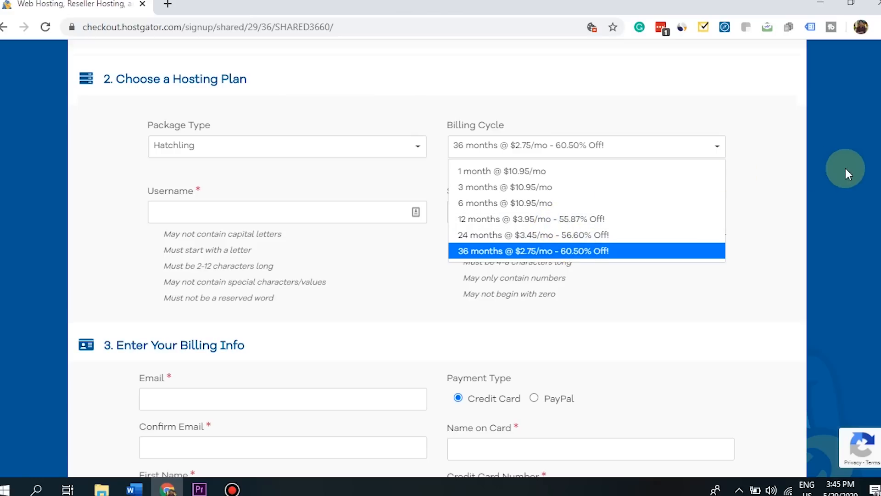
- Choose the 12-month billing cycle at $3.95/mo for the Hatchling plan
{"action": "scroll", "coordinate": [437, 258], "scroll_direction": "up", "scroll_amount": 1}
{"action": "scroll", "coordinate": [430, 182], "scroll_direction": "up", "scroll_amount": 20}
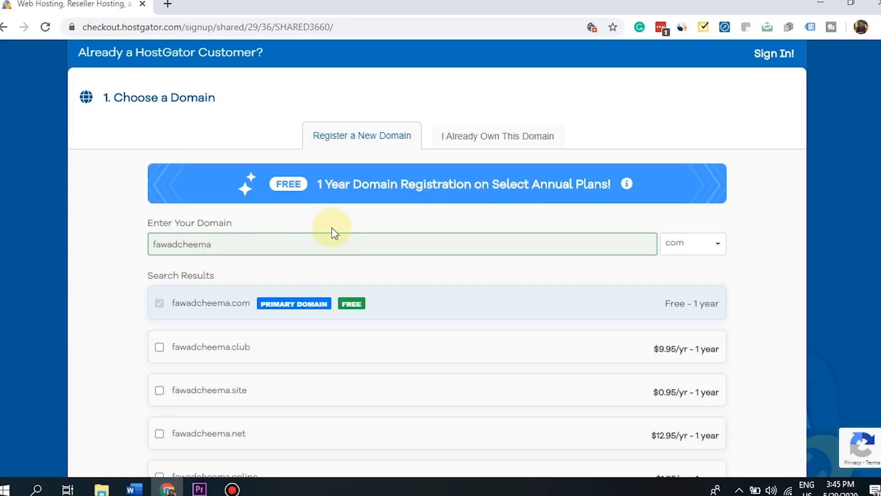
{"action": "scroll", "coordinate": [437, 257], "scroll_direction": "down", "scroll_amount": 8}
{"action": "scroll", "coordinate": [437, 257], "scroll_direction": "down", "scroll_amount": 10}
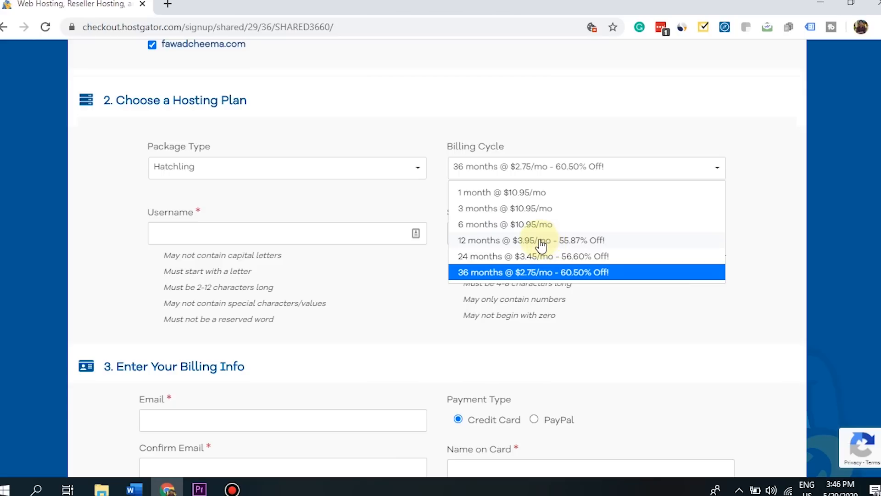
{"action": "left_click", "coordinate": [511, 243]}
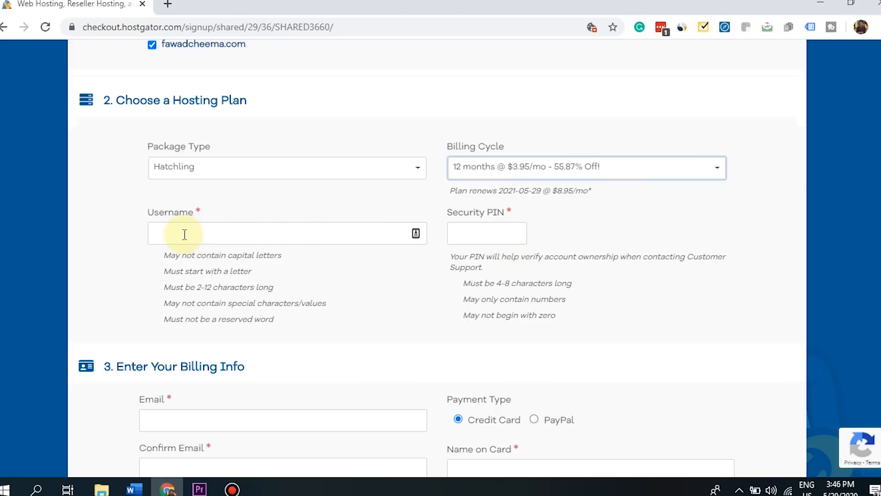
- Set the billing Country to Pakistan by searching 'PAKIST' in the country list
{"action": "scroll", "coordinate": [872, 202], "scroll_direction": "down", "scroll_amount": 1}
{"action": "scroll", "coordinate": [436, 175], "scroll_direction": "down", "scroll_amount": 1}
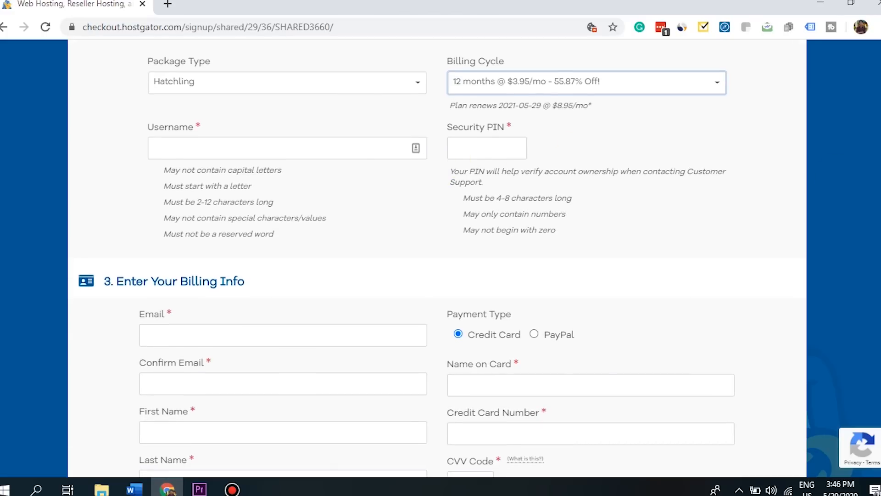
{"action": "scroll", "coordinate": [436, 257], "scroll_direction": "down", "scroll_amount": 1}
{"action": "scroll", "coordinate": [436, 257], "scroll_direction": "down", "scroll_amount": 5}
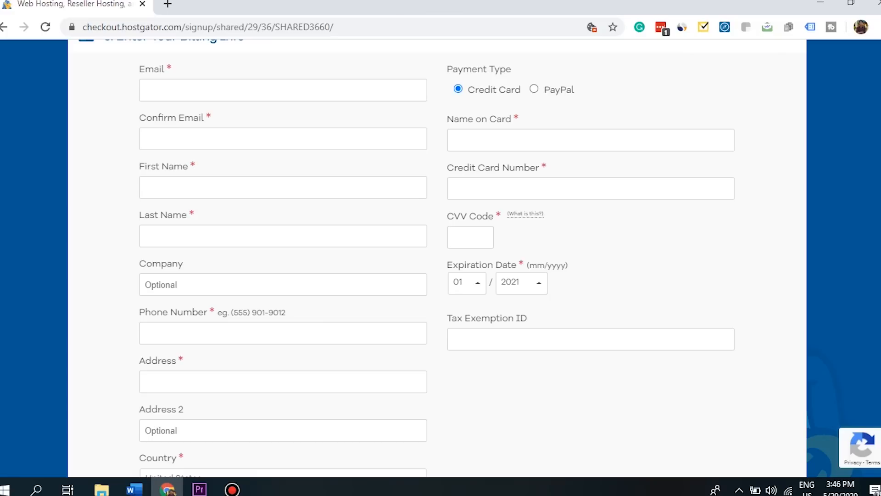
{"action": "scroll", "coordinate": [440, 257], "scroll_direction": "down", "scroll_amount": 7}
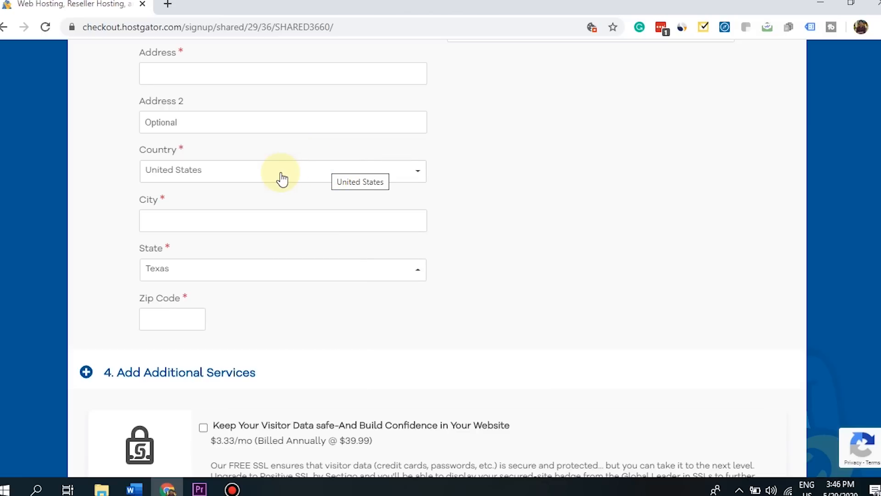
{"action": "left_click", "coordinate": [314, 176]}
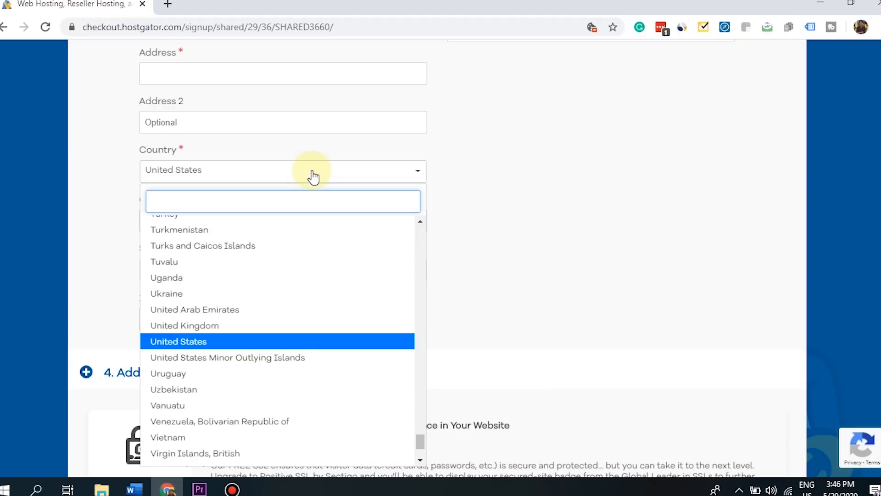
{"action": "type", "text": "PAKIST"}
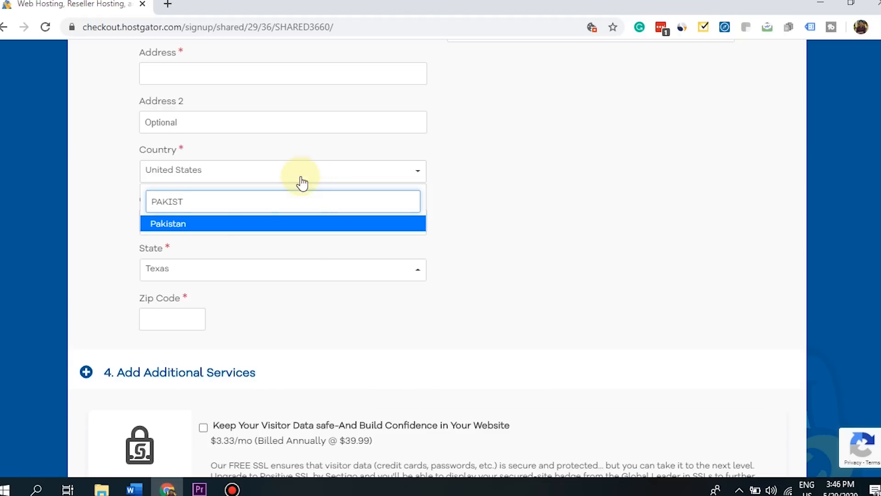
{"action": "left_click", "coordinate": [250, 224]}
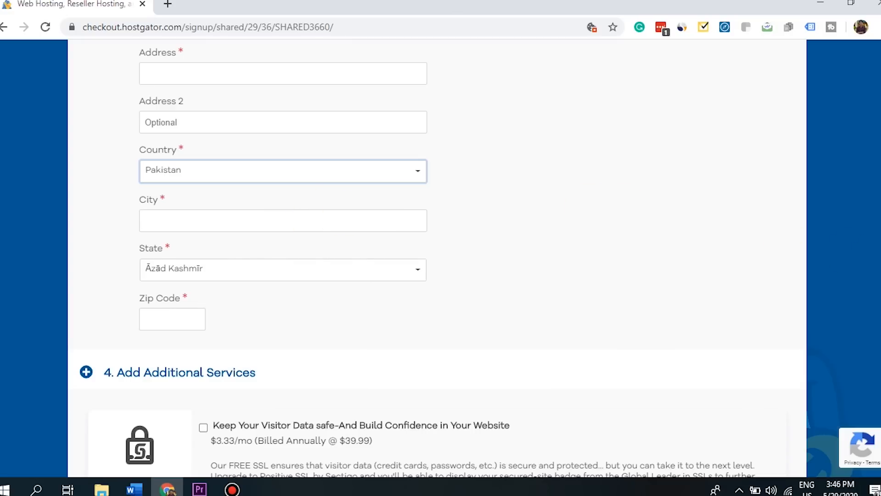
{"action": "scroll", "coordinate": [417, 259], "scroll_direction": "down", "scroll_amount": 5}
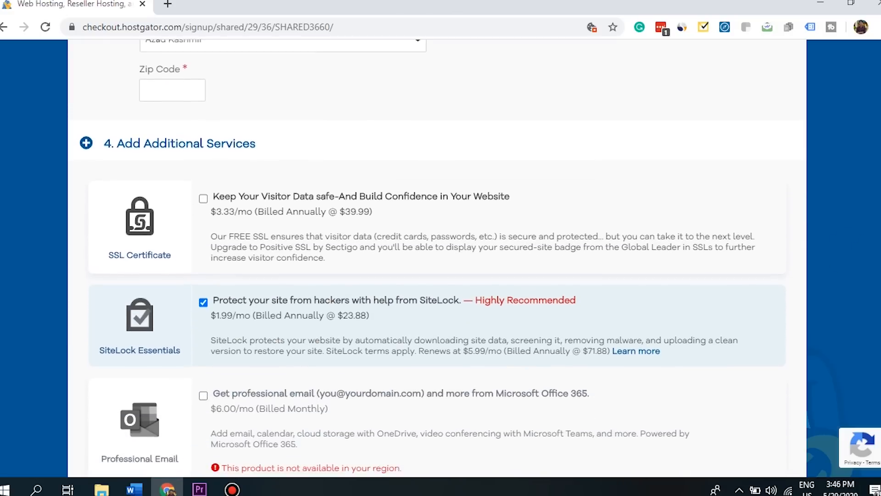
- Remove the SiteLock and CodeGuard add-ons from the order
{"action": "left_click_drag", "start_coordinate": [268, 92], "coordinate": [84, 95]}
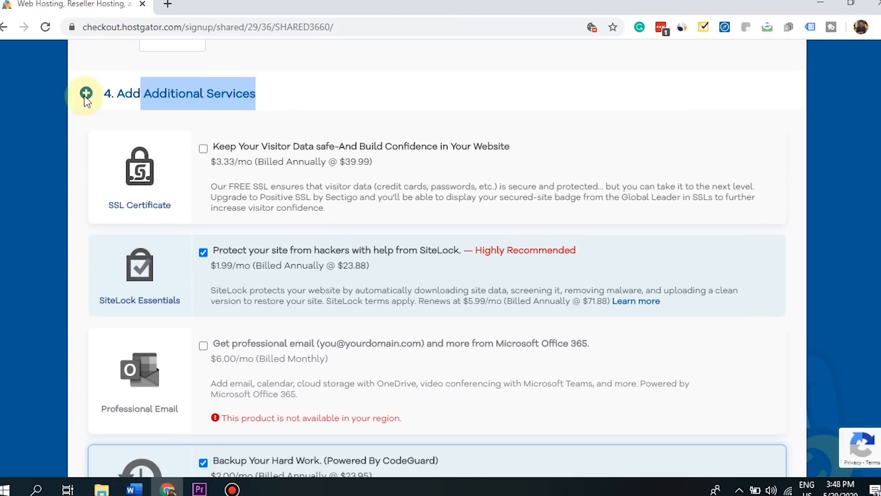
{"action": "left_click", "coordinate": [324, 90]}
{"action": "scroll", "coordinate": [324, 91], "scroll_direction": "down", "scroll_amount": 1}
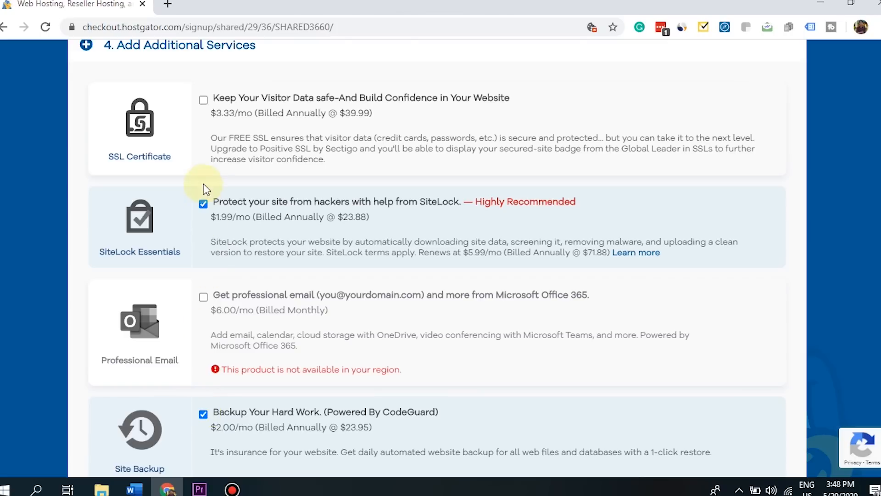
{"action": "left_click", "coordinate": [203, 206]}
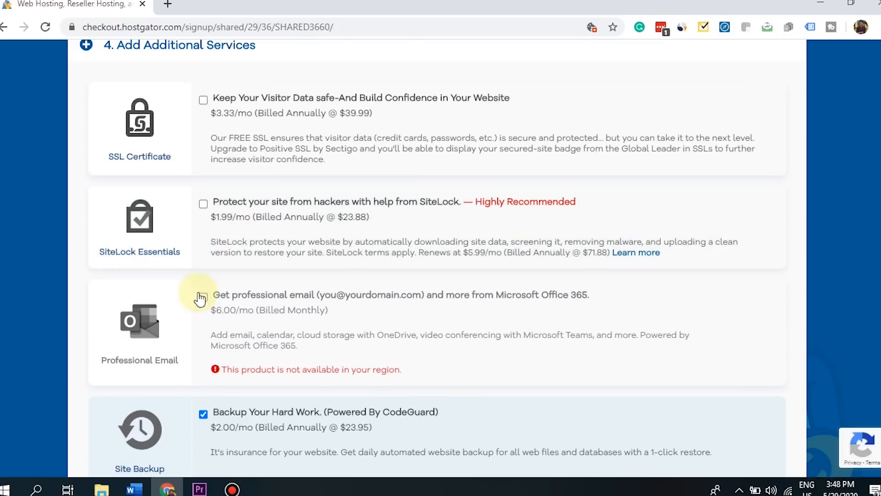
{"action": "left_click", "coordinate": [204, 415]}
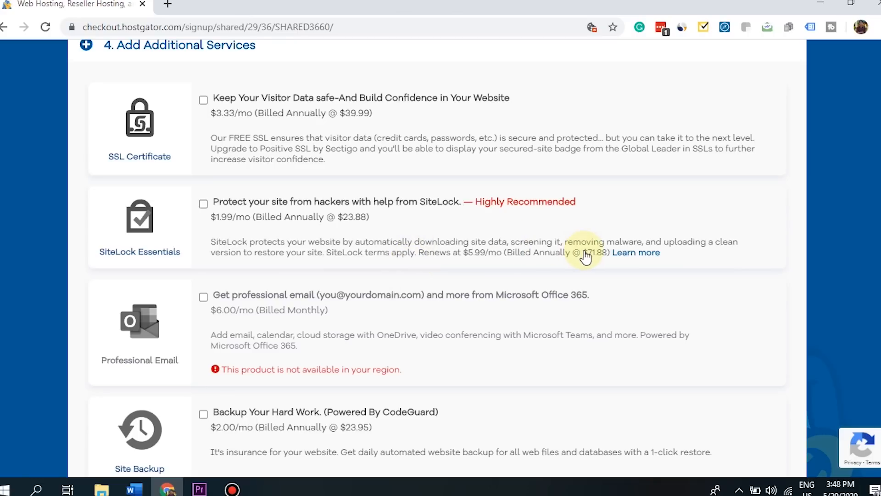
- Check that the coupon code SHARED3660 is applied
{"action": "scroll", "coordinate": [435, 258], "scroll_direction": "down", "scroll_amount": 7}
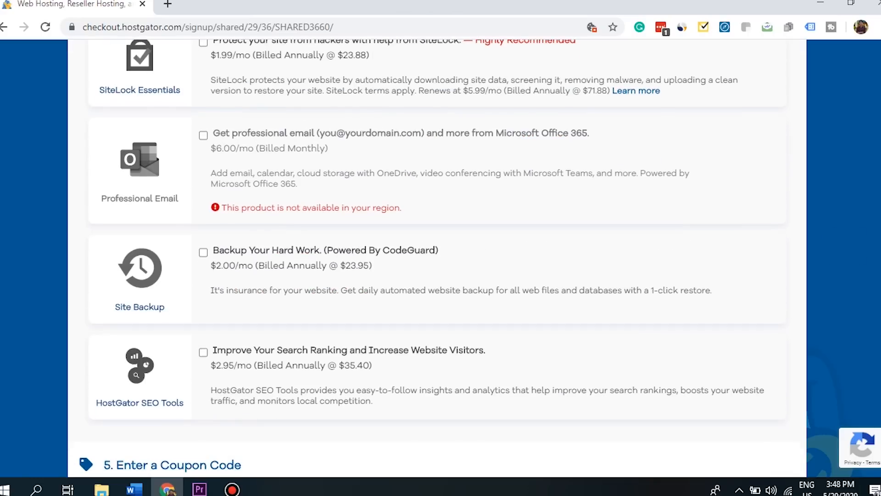
{"action": "scroll", "coordinate": [104, 158], "scroll_direction": "down", "scroll_amount": 4}
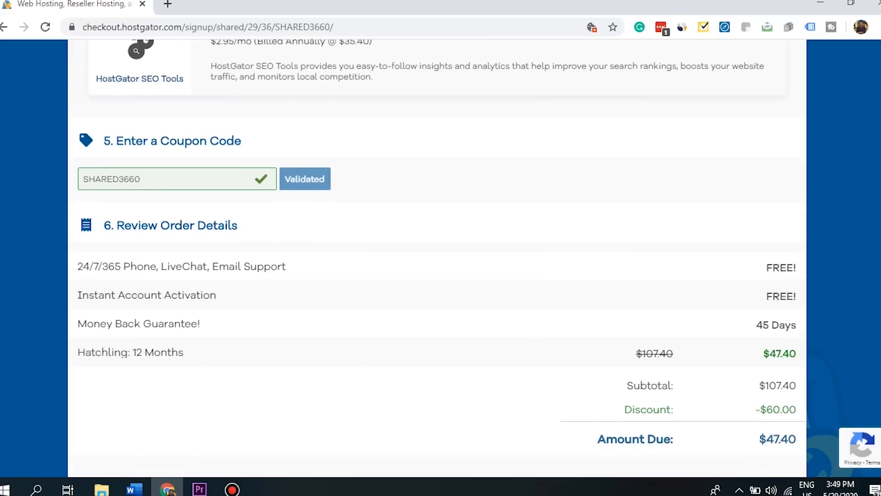
{"action": "left_click", "coordinate": [168, 171]}
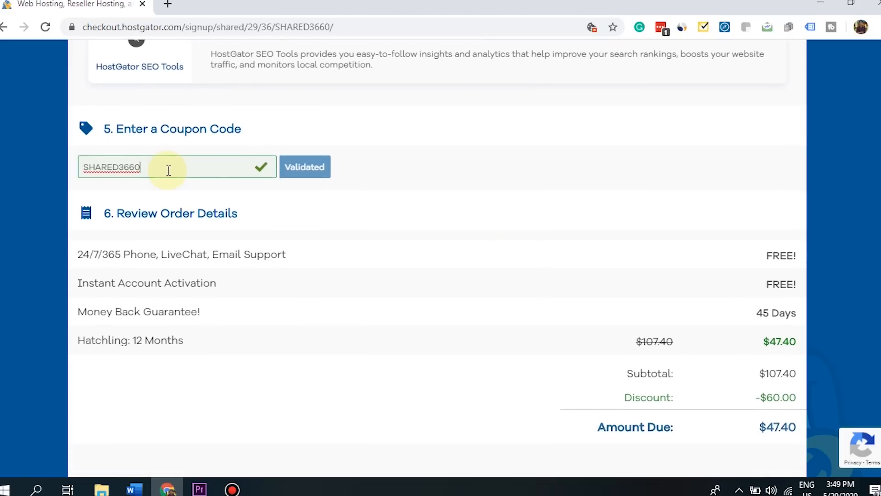
{"action": "left_click", "coordinate": [162, 148]}
- Review the amount due and agree to the terms of service
{"action": "scroll", "coordinate": [201, 181], "scroll_direction": "down", "scroll_amount": 2}
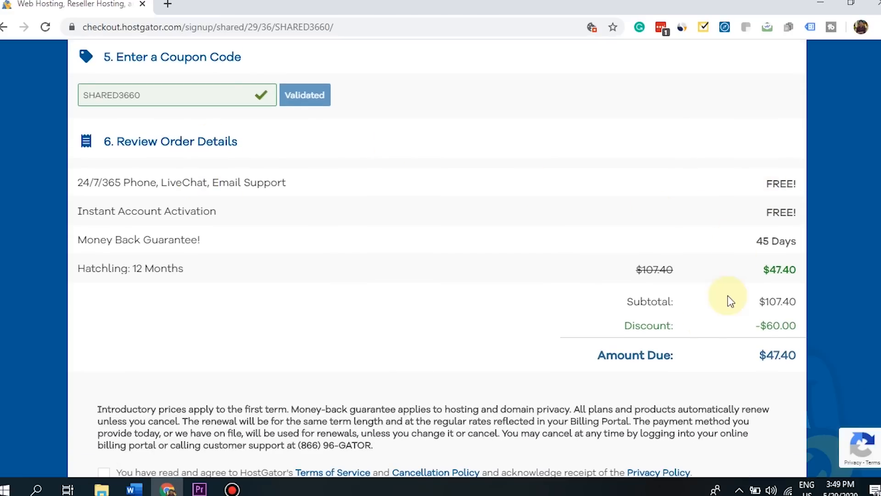
{"action": "left_click_drag", "start_coordinate": [577, 349], "coordinate": [842, 345]}
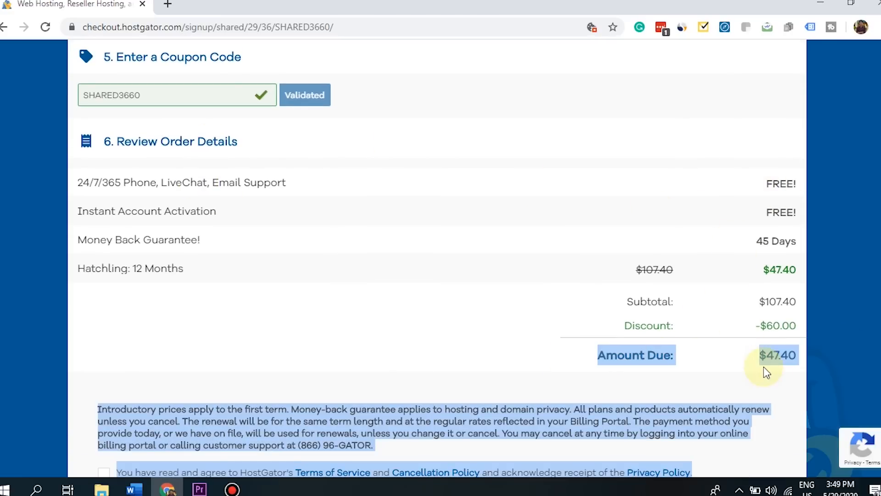
{"action": "left_click", "coordinate": [769, 351]}
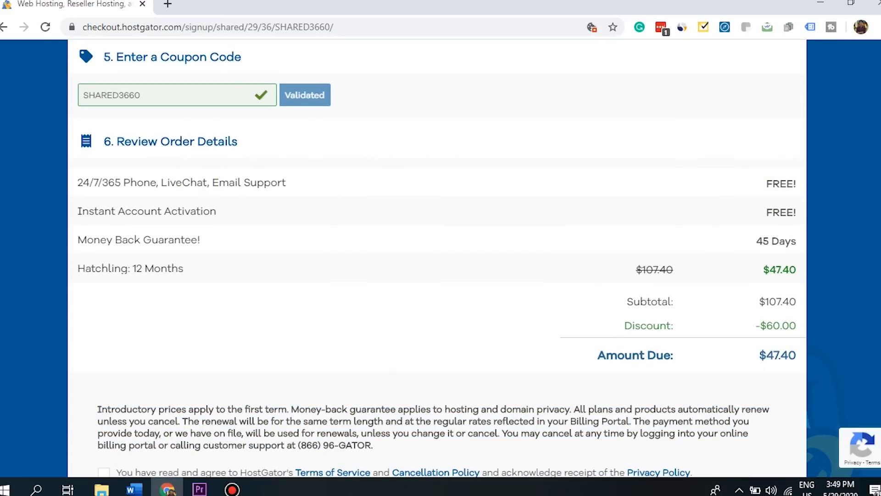
{"action": "scroll", "coordinate": [364, 138], "scroll_direction": "down", "scroll_amount": 5}
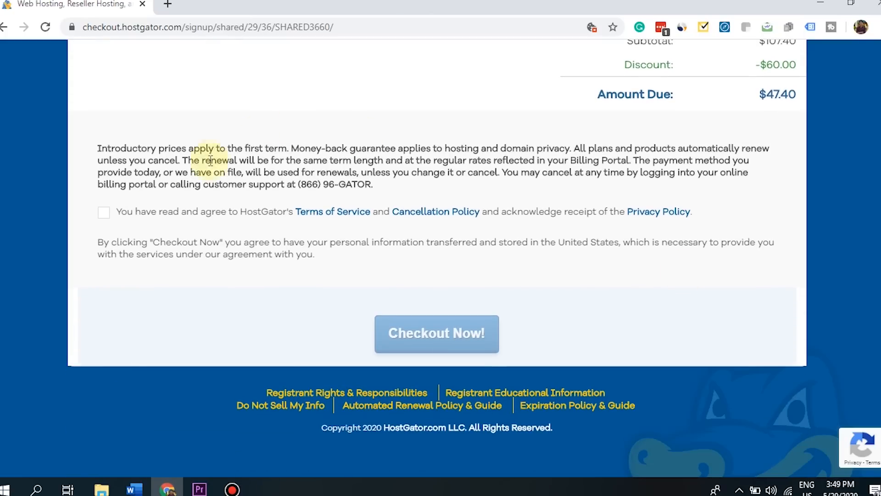
{"action": "left_click", "coordinate": [104, 212]}
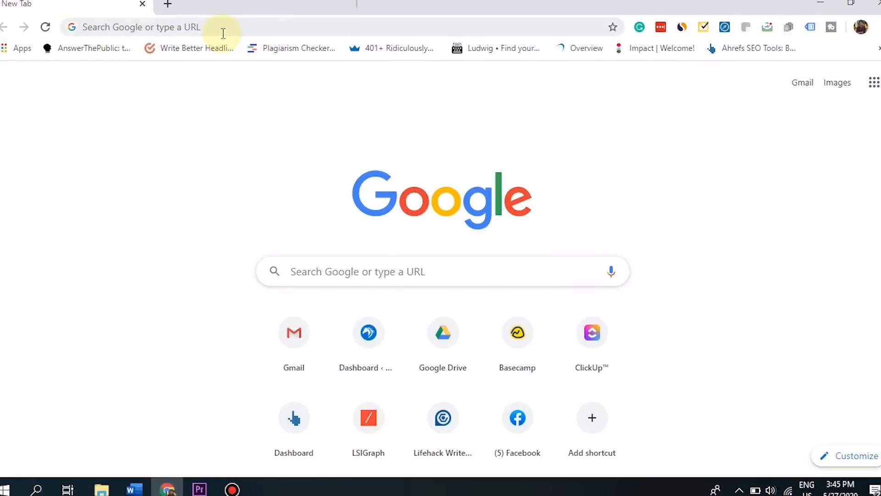
- Load hostgator.com, log into the customer portal and launch cPanel
{"action": "left_click", "coordinate": [208, 31]}
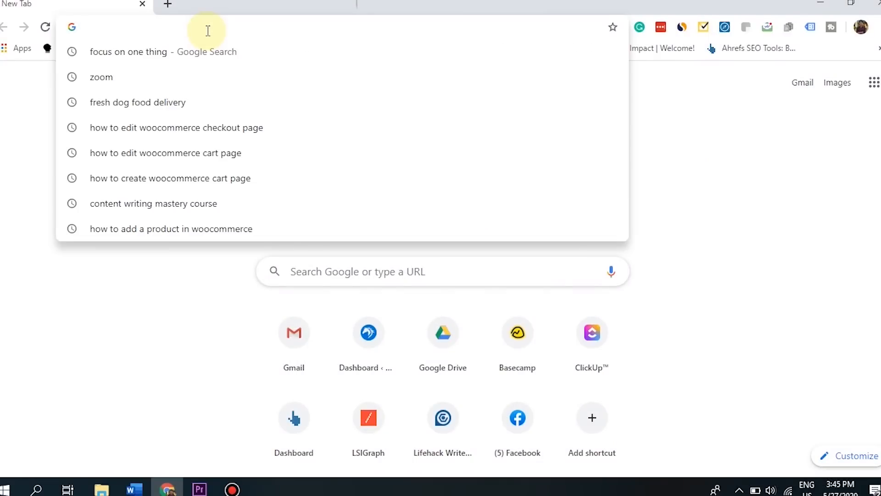
{"action": "type", "text": "hostgator.com"}
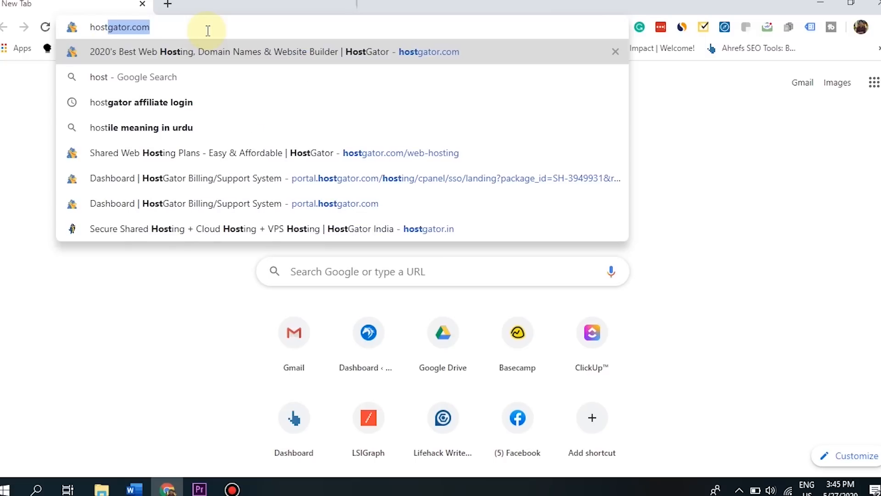
{"action": "key", "text": "Return"}
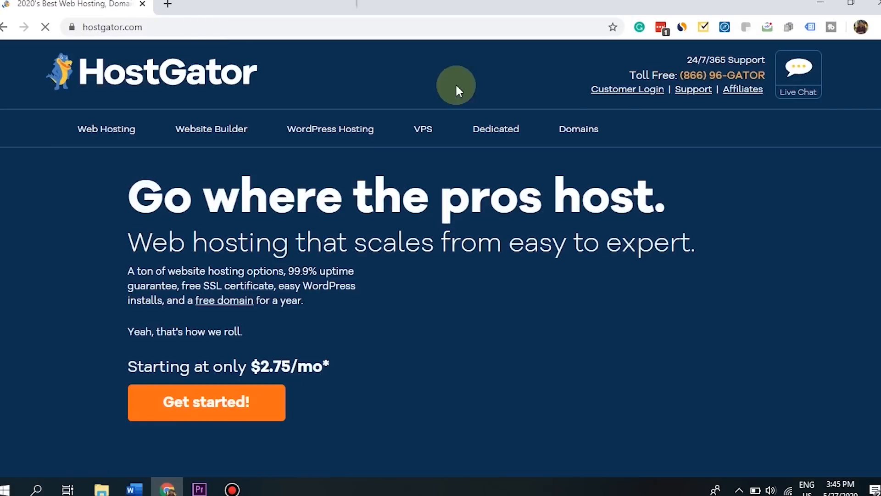
{"action": "left_click", "coordinate": [628, 92]}
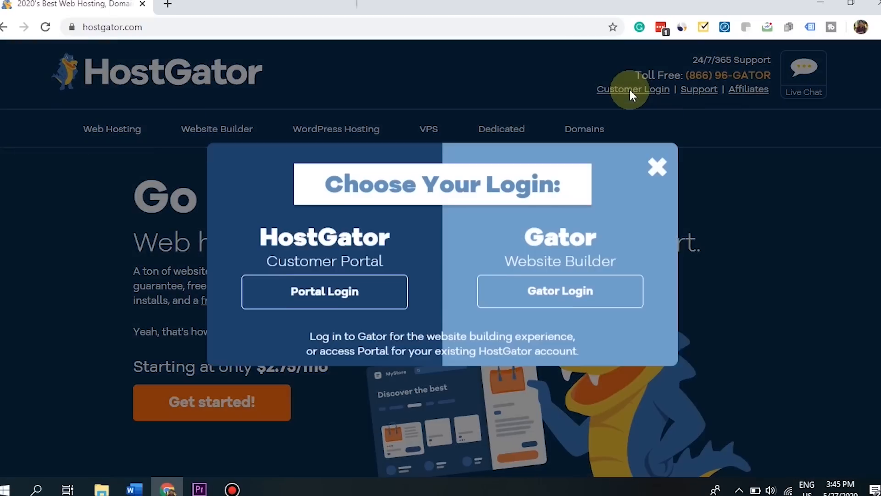
{"action": "left_click", "coordinate": [291, 307]}
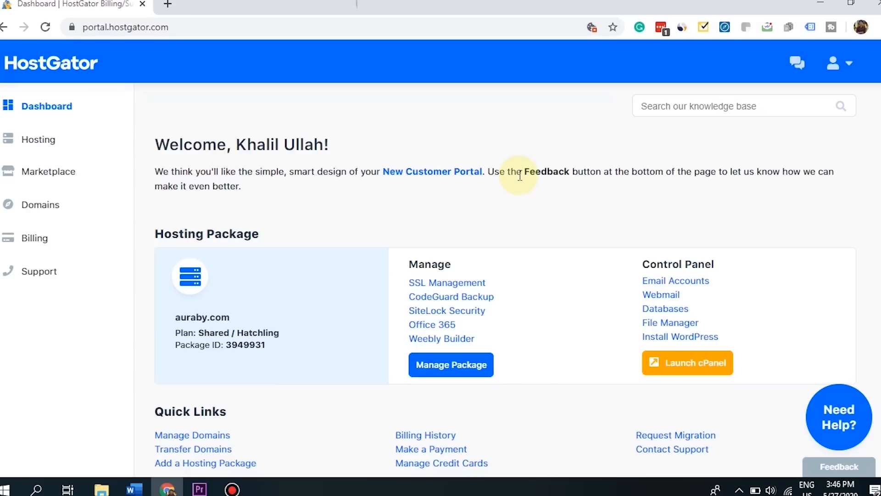
{"action": "left_click", "coordinate": [663, 361]}
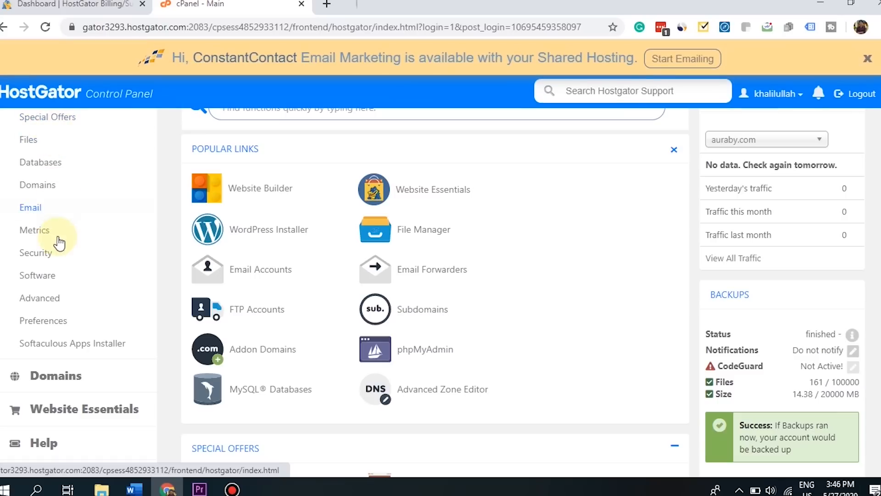
- Open the WordPress install form in the Softaculous Apps Installer
{"action": "left_click", "coordinate": [110, 352]}
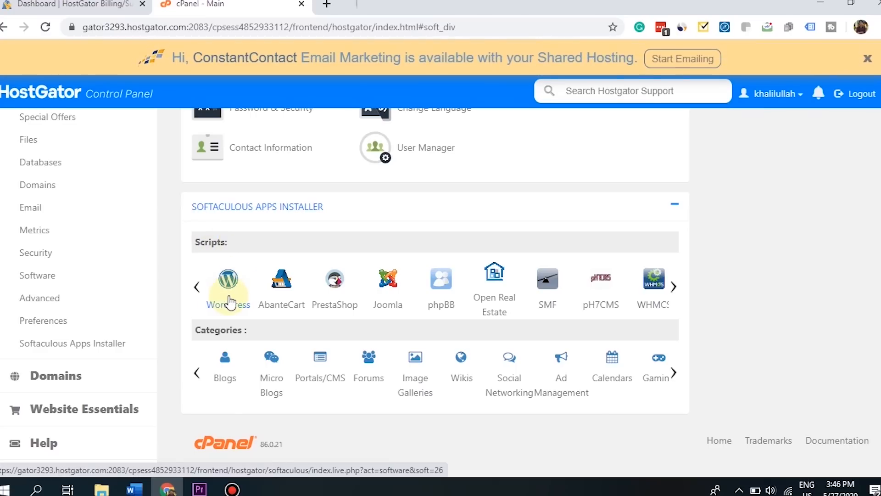
{"action": "left_click", "coordinate": [230, 302]}
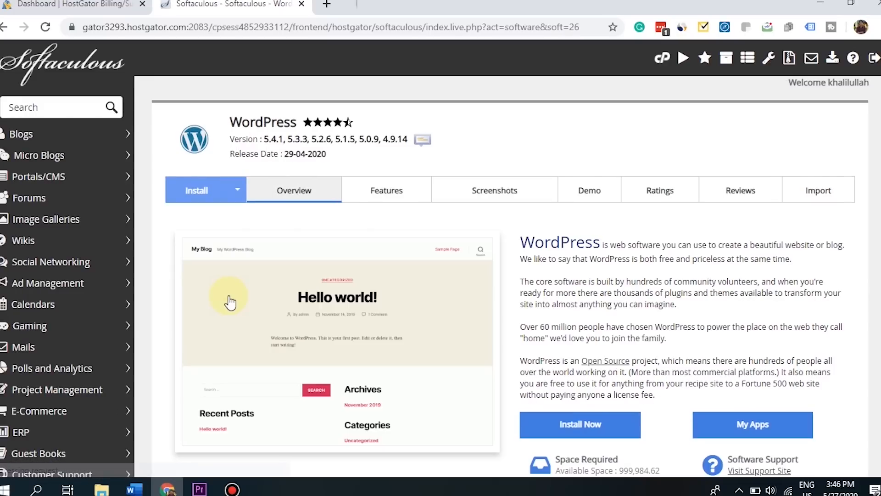
{"action": "scroll", "coordinate": [231, 303], "scroll_direction": "down", "scroll_amount": 1}
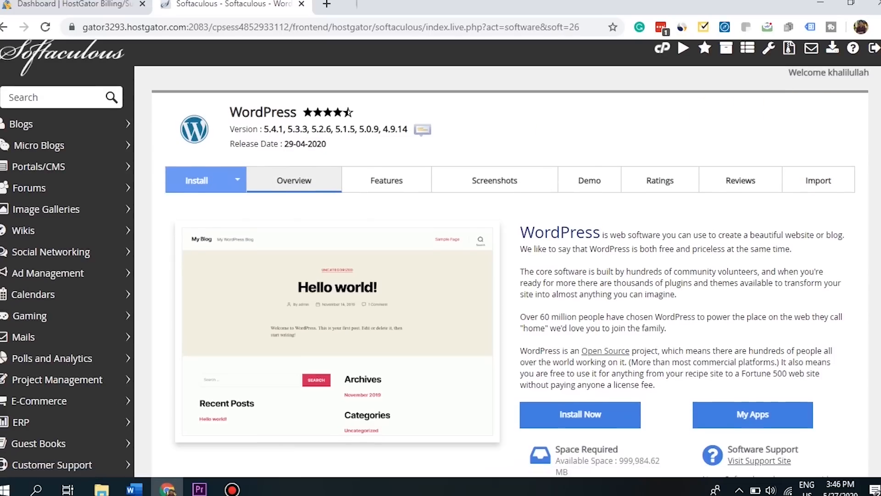
{"action": "scroll", "coordinate": [231, 303], "scroll_direction": "down", "scroll_amount": 2}
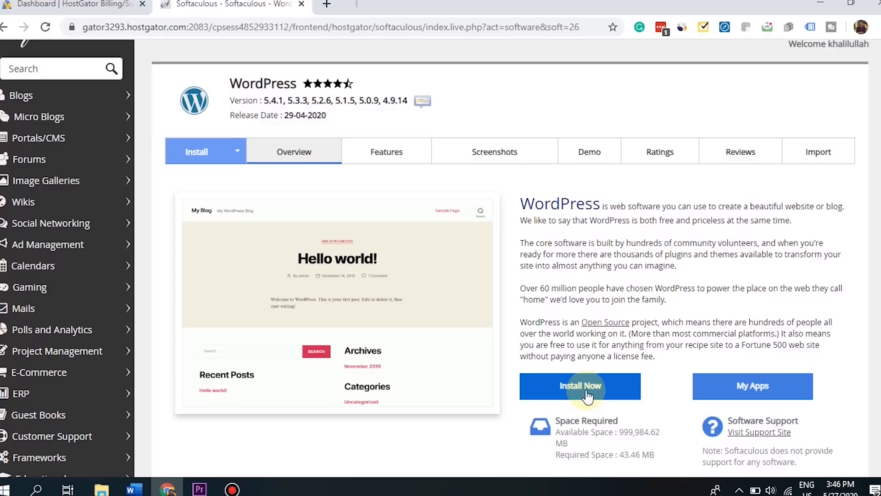
{"action": "left_click", "coordinate": [588, 394]}
{"action": "scroll", "coordinate": [584, 391], "scroll_direction": "down", "scroll_amount": 4}
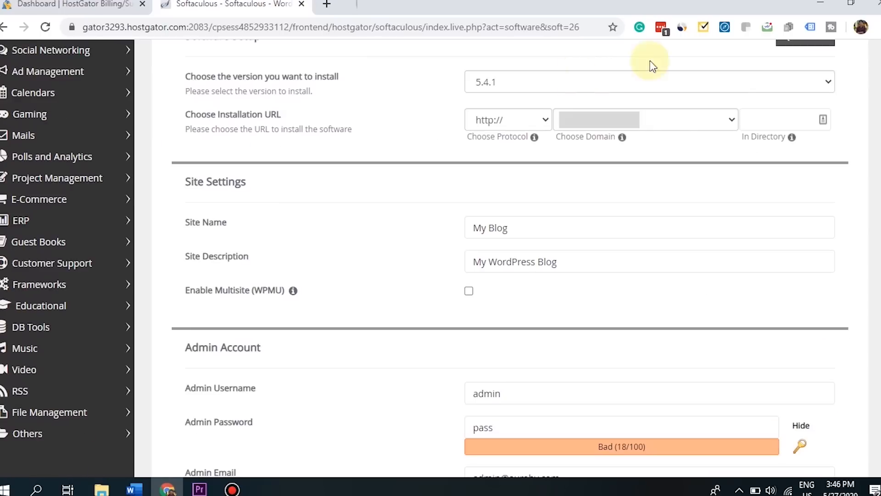
- Fill the Site Name with the owner's name and set Site Description to Portfolio
{"action": "left_click", "coordinate": [561, 230]}
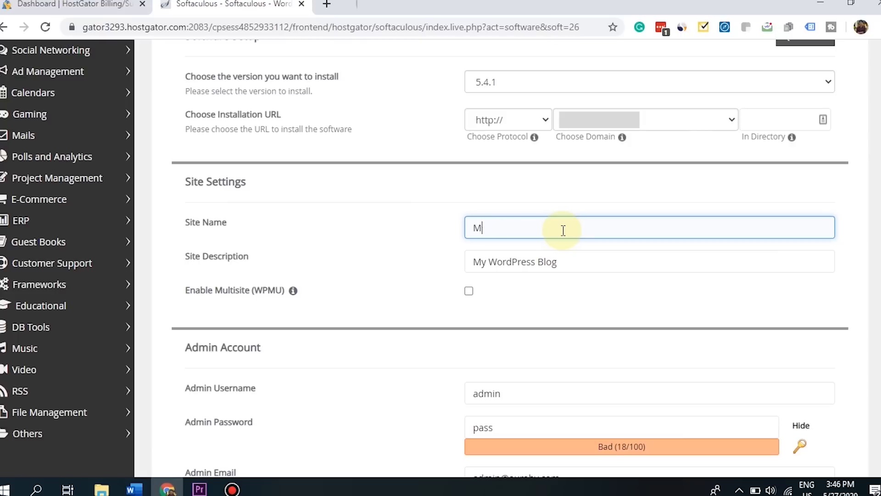
{"action": "type", "text": "F"}
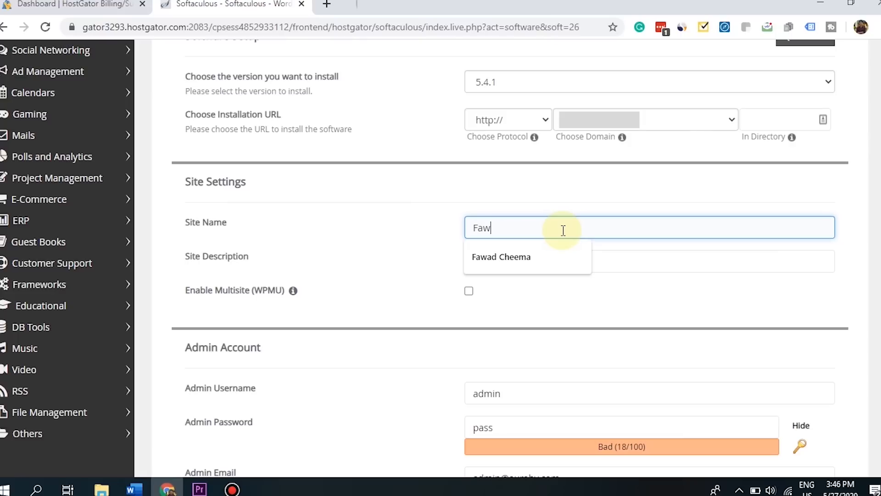
{"action": "type", "text": "aw"}
{"action": "left_click", "coordinate": [518, 256]}
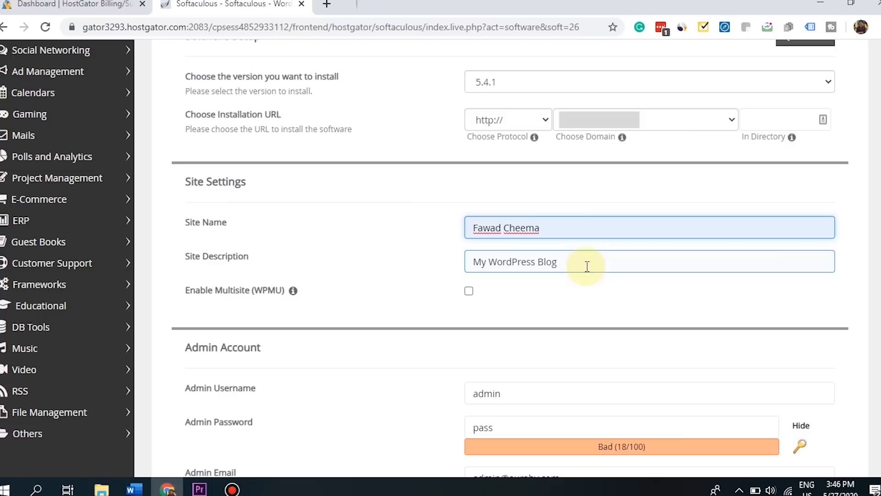
{"action": "left_click_drag", "start_coordinate": [590, 262], "coordinate": [457, 265]}
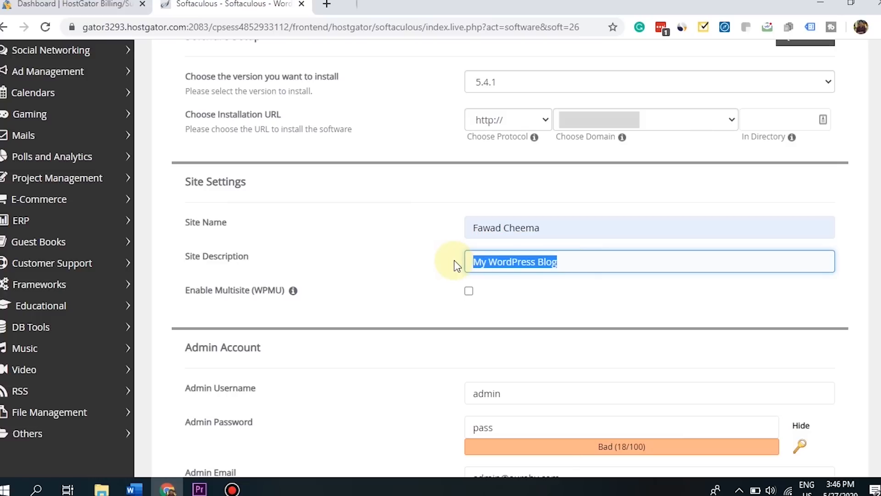
{"action": "key", "text": "BackSpace"}
{"action": "type", "text": "Por"}
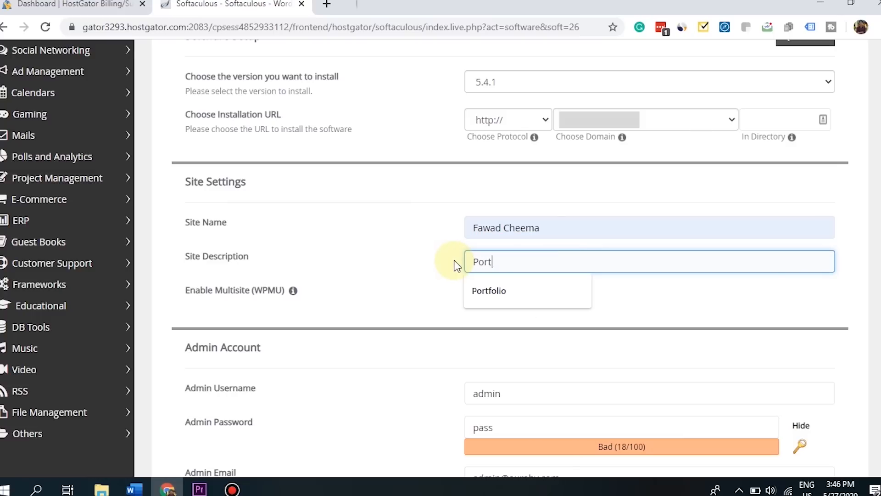
{"action": "type", "text": "t"}
{"action": "left_click", "coordinate": [535, 291]}
{"action": "scroll", "coordinate": [535, 291], "scroll_direction": "down", "scroll_amount": 5}
{"action": "left_click", "coordinate": [525, 168]}
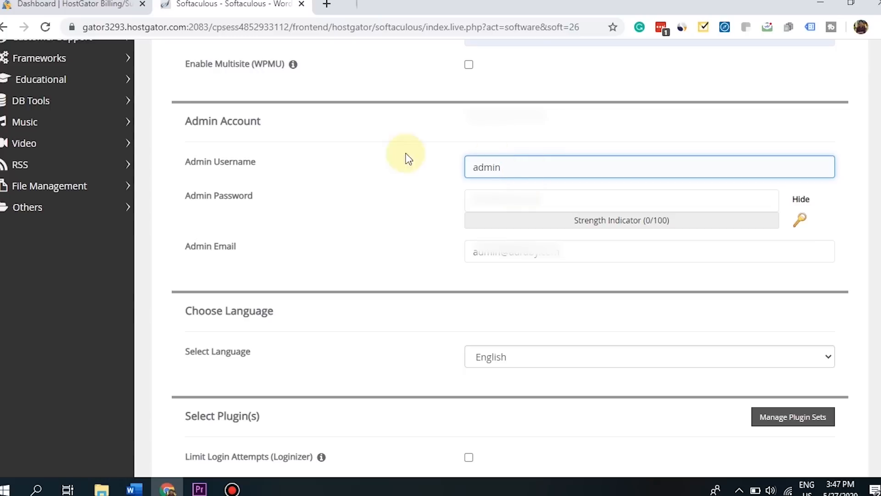
- Generate a strong random admin password and copy it
{"action": "left_click", "coordinate": [513, 199]}
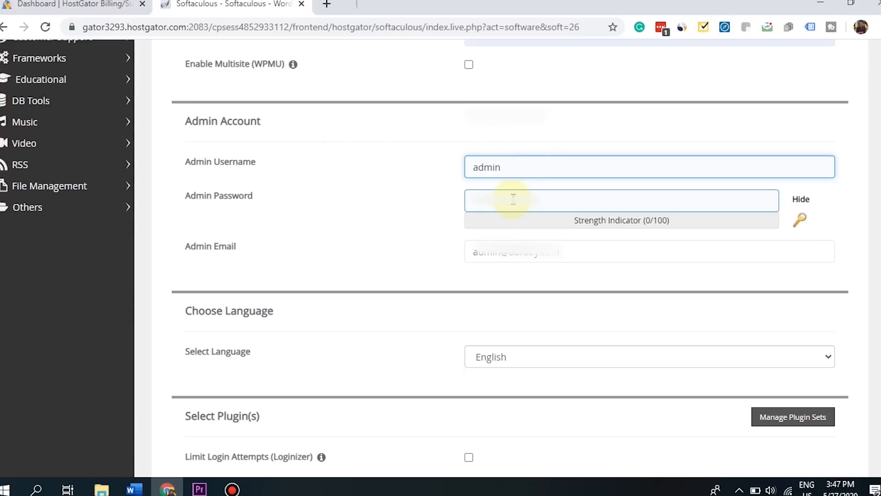
{"action": "left_click", "coordinate": [513, 199]}
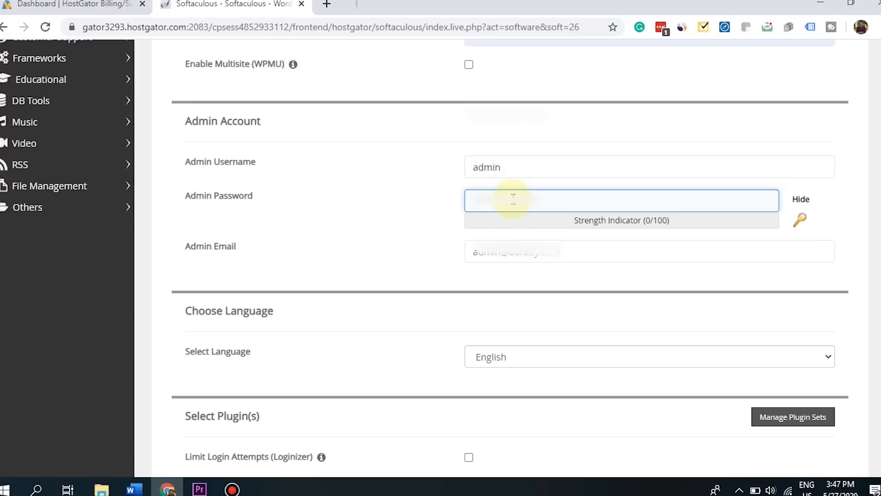
{"action": "left_click", "coordinate": [515, 169]}
{"action": "left_click", "coordinate": [514, 204]}
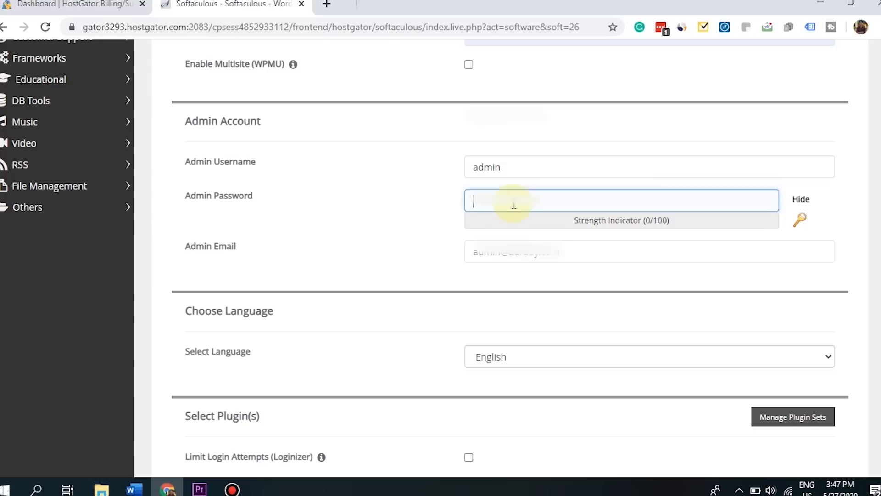
{"action": "left_click", "coordinate": [803, 220]}
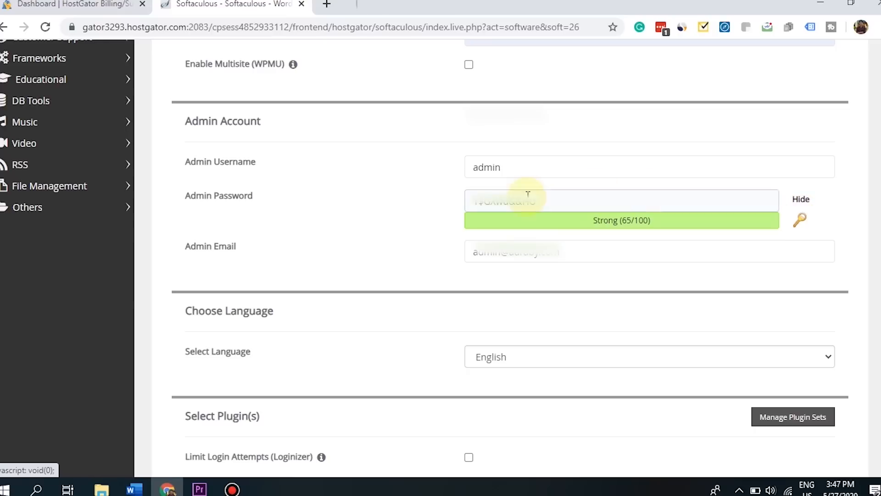
{"action": "left_click_drag", "start_coordinate": [565, 202], "coordinate": [476, 216]}
{"action": "right_click", "coordinate": [473, 210]}
{"action": "left_click", "coordinate": [593, 201]}
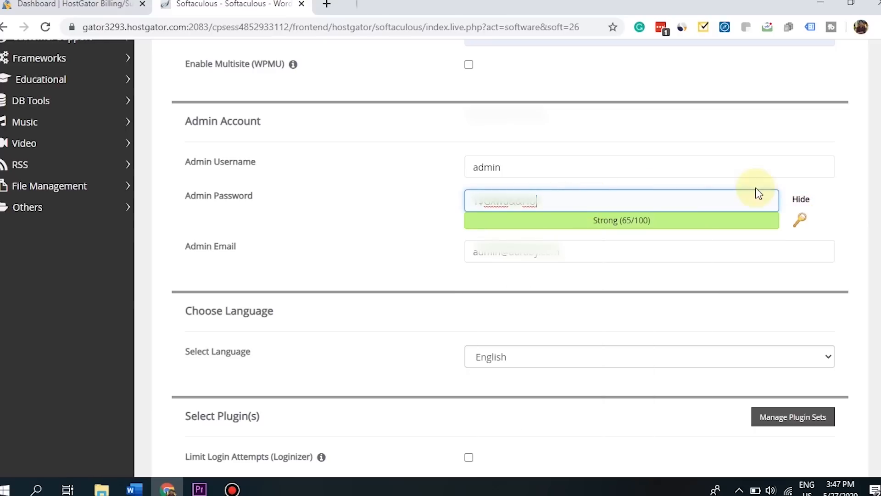
- Edit the admin username and move on to the admin email field
{"action": "scroll", "coordinate": [509, 257], "scroll_direction": "down", "scroll_amount": 2}
{"action": "left_click", "coordinate": [181, 166]}
{"action": "left_click_drag", "start_coordinate": [173, 163], "coordinate": [228, 162]}
{"action": "left_click", "coordinate": [245, 161]}
{"action": "left_click", "coordinate": [580, 164]}
{"action": "scroll", "coordinate": [586, 161], "scroll_direction": "down", "scroll_amount": 5}
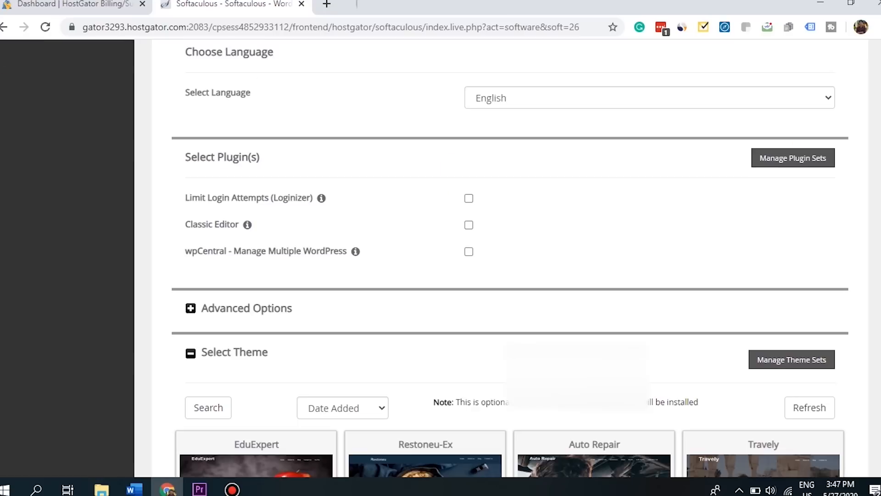
- Set where installation details are emailed and run the WordPress install to completion
{"action": "scroll", "coordinate": [523, 341], "scroll_direction": "down", "scroll_amount": 7}
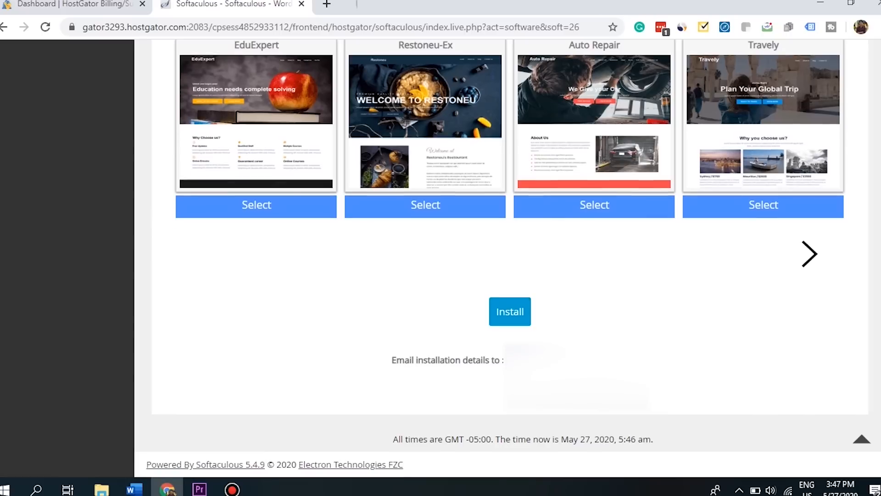
{"action": "left_click", "coordinate": [550, 362]}
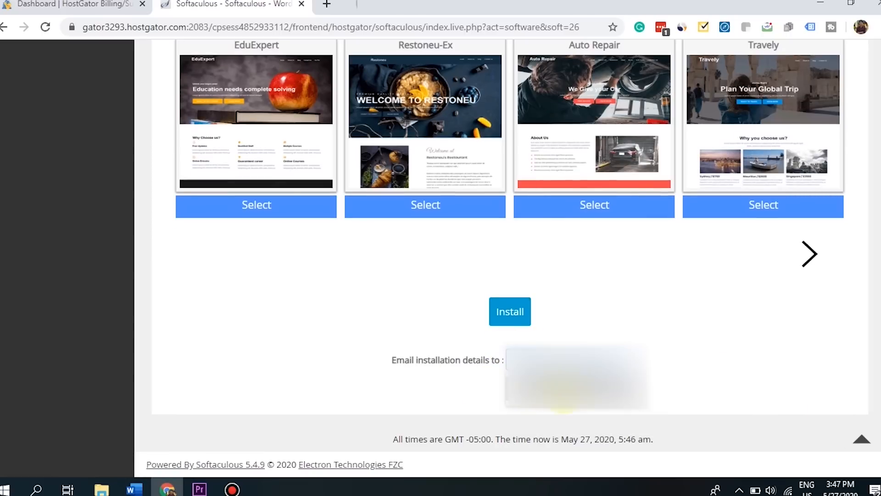
{"action": "left_click_drag", "start_coordinate": [417, 360], "coordinate": [498, 369]}
{"action": "left_click", "coordinate": [498, 369]}
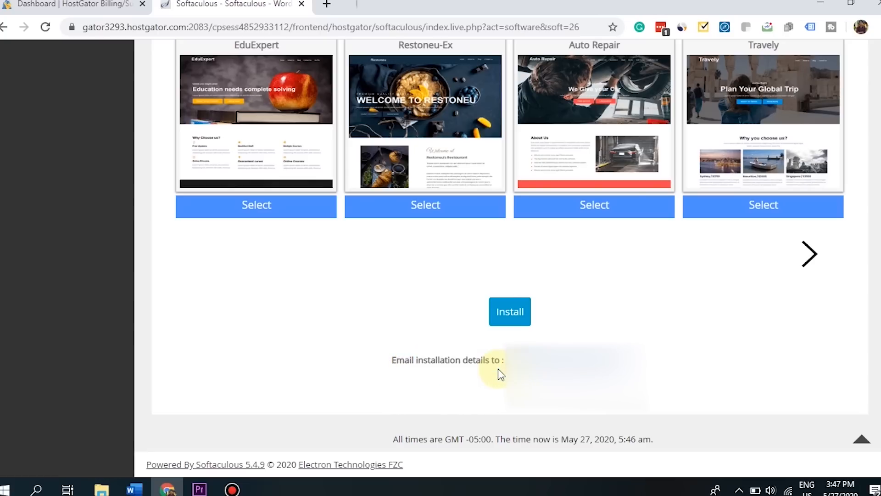
{"action": "left_click", "coordinate": [505, 315]}
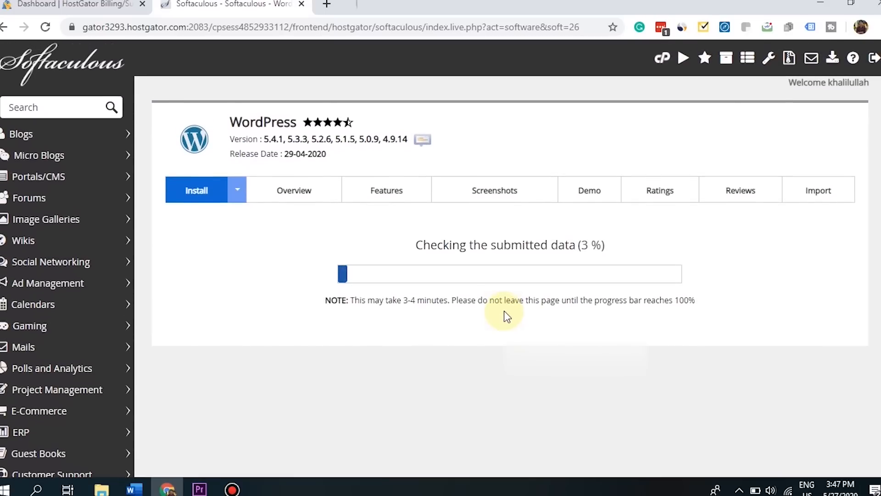
{"action": "mouse_move", "coordinate": [416, 245]}
{"action": "left_mouse_down"}
{"action": "mouse_move", "coordinate": [600, 242]}
{"action": "mouse_move", "coordinate": [411, 246]}
{"action": "mouse_move", "coordinate": [418, 244]}
{"action": "left_mouse_up"}
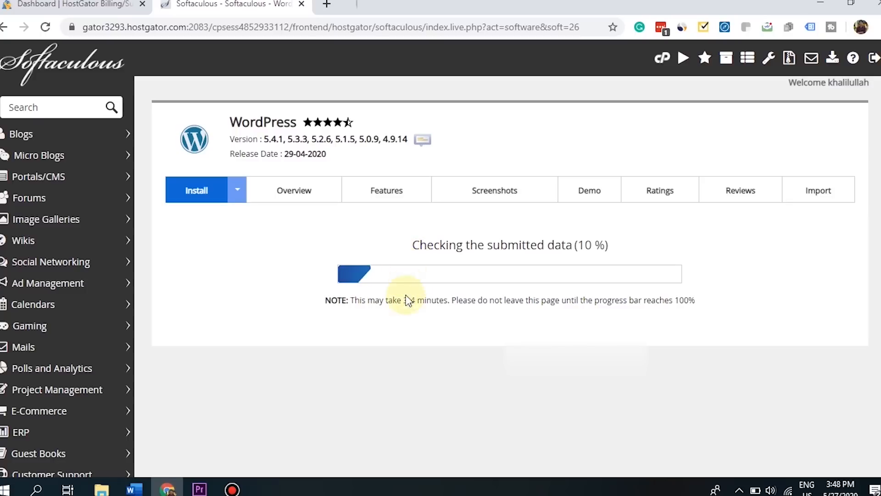
{"action": "left_click_drag", "start_coordinate": [404, 301], "coordinate": [452, 302]}
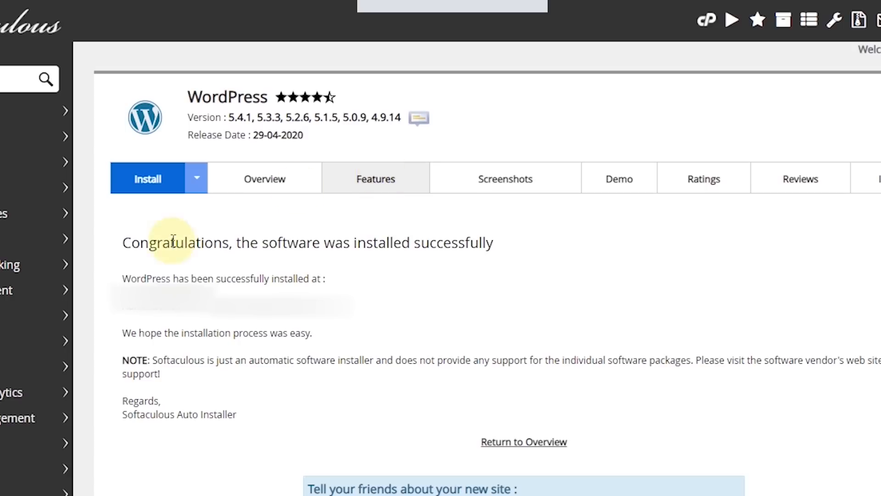
- Review the success message and install address, then open the Administrative URL
{"action": "left_click_drag", "start_coordinate": [127, 243], "coordinate": [539, 239]}
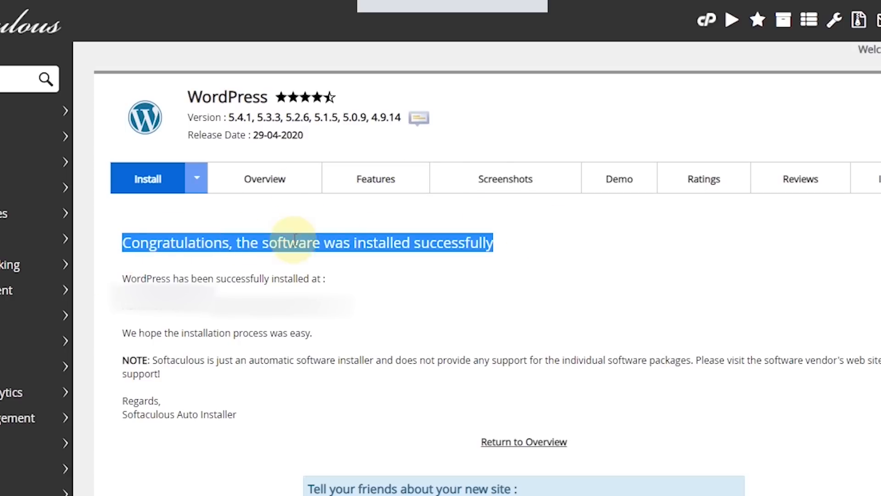
{"action": "left_click", "coordinate": [466, 244]}
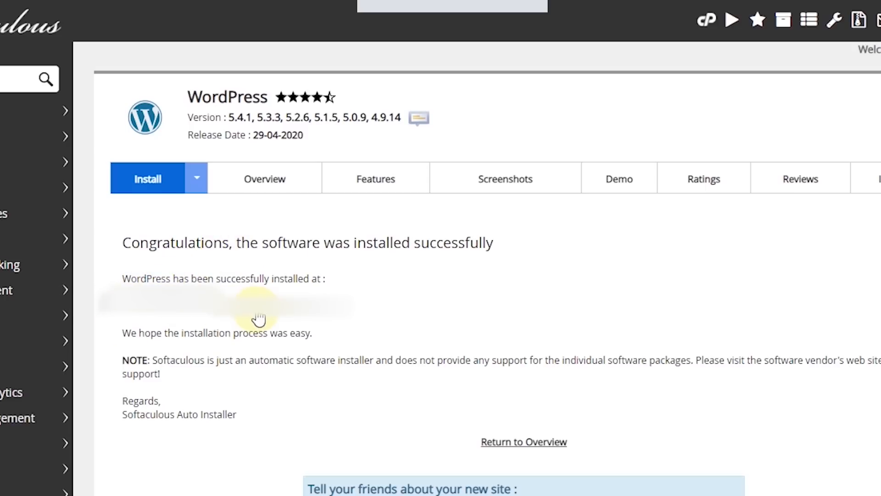
{"action": "left_click_drag", "start_coordinate": [123, 312], "coordinate": [204, 311]}
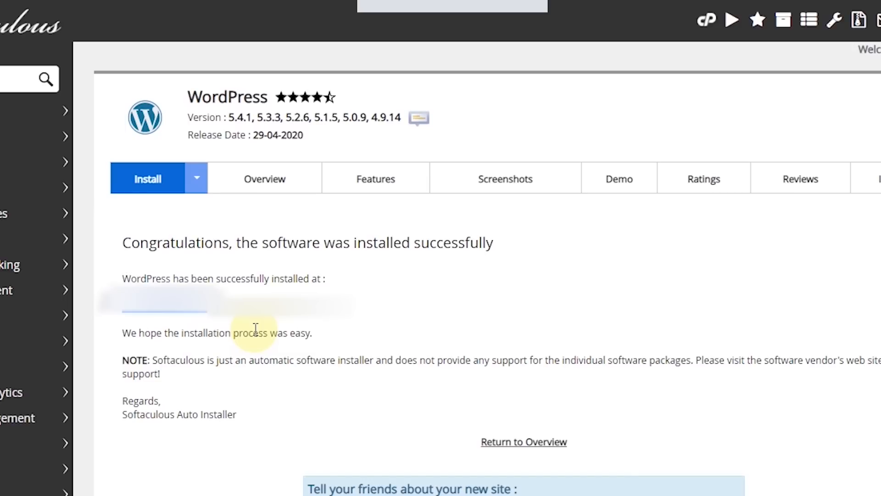
{"action": "left_click", "coordinate": [352, 325]}
{"action": "left_click_drag", "start_coordinate": [358, 306], "coordinate": [209, 300]}
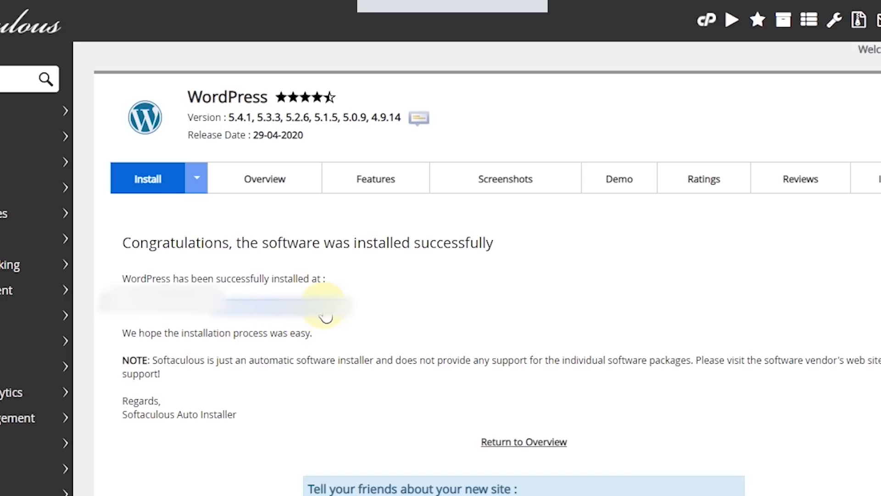
{"action": "left_click", "coordinate": [316, 301]}
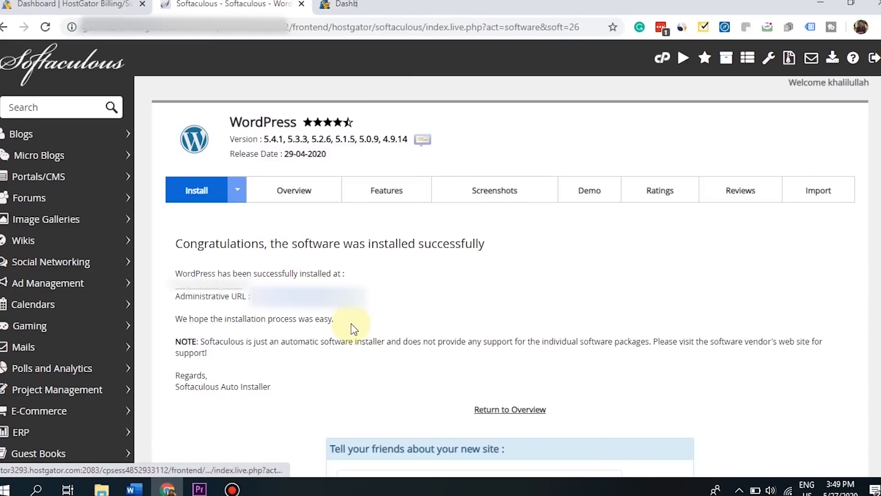
- Switch to the WordPress admin Dashboard tab and show the Appearance submenu
{"action": "left_click", "coordinate": [348, 4]}
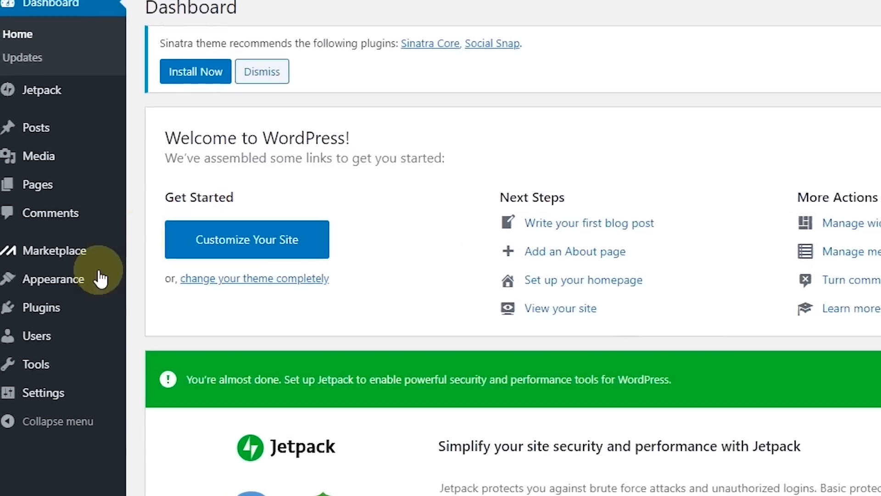
{"action": "mouse_move", "coordinate": [100, 279]}
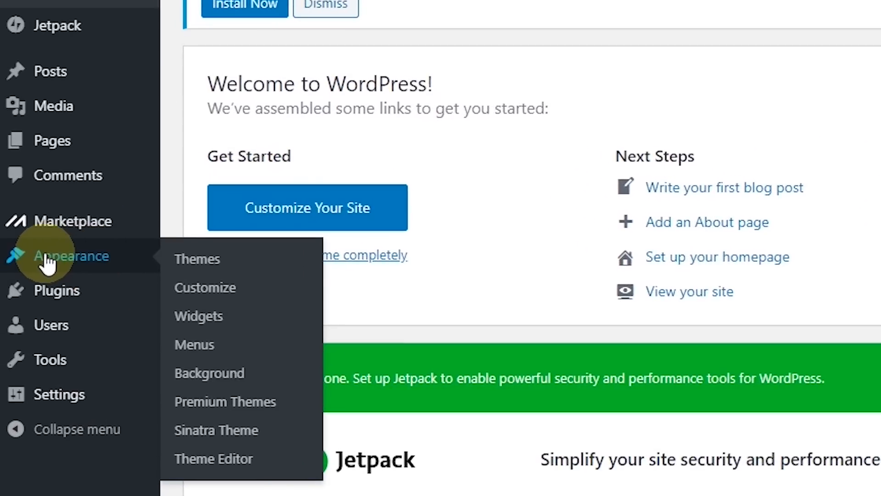
- Search new themes for 'neve', then install and activate the Neve theme
{"action": "left_click", "coordinate": [216, 273]}
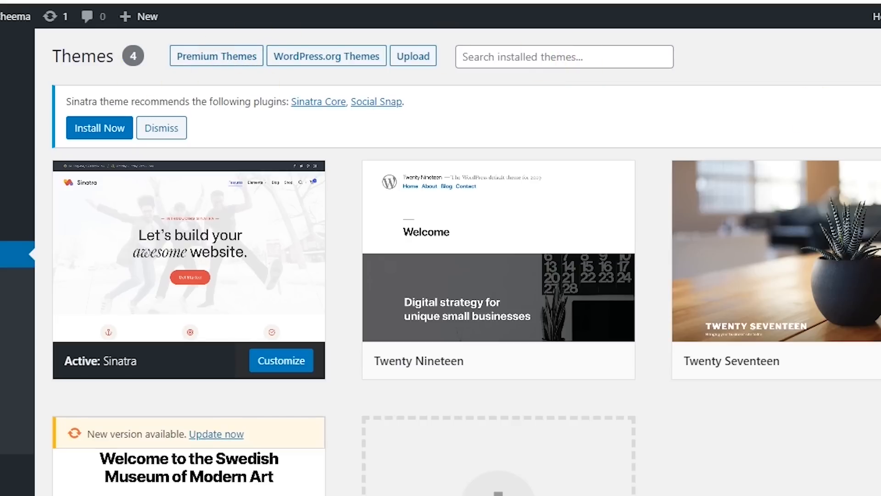
{"action": "scroll", "coordinate": [459, 262], "scroll_direction": "down", "scroll_amount": 5}
{"action": "left_click", "coordinate": [486, 303]}
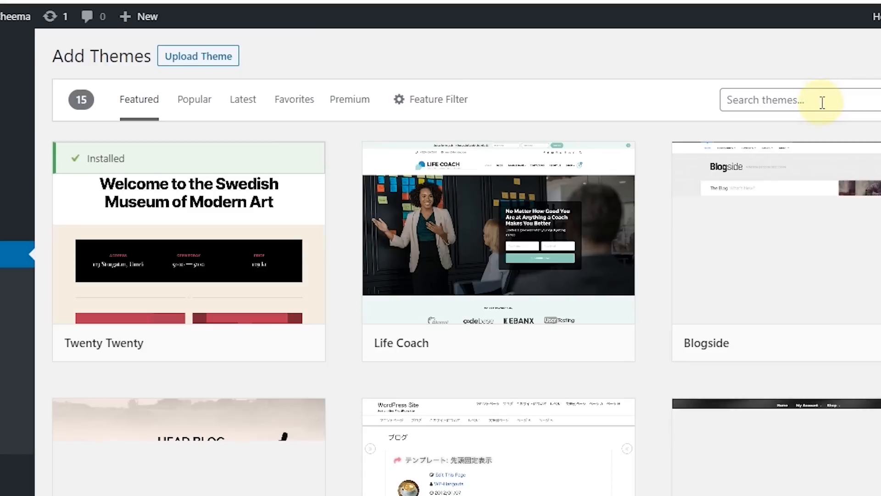
{"action": "left_click", "coordinate": [822, 102]}
{"action": "type", "text": "neve"}
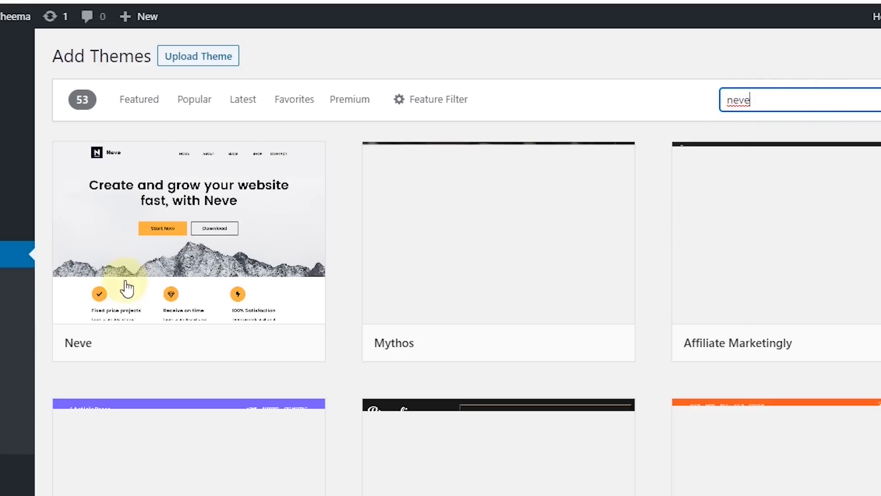
{"action": "mouse_move", "coordinate": [181, 265]}
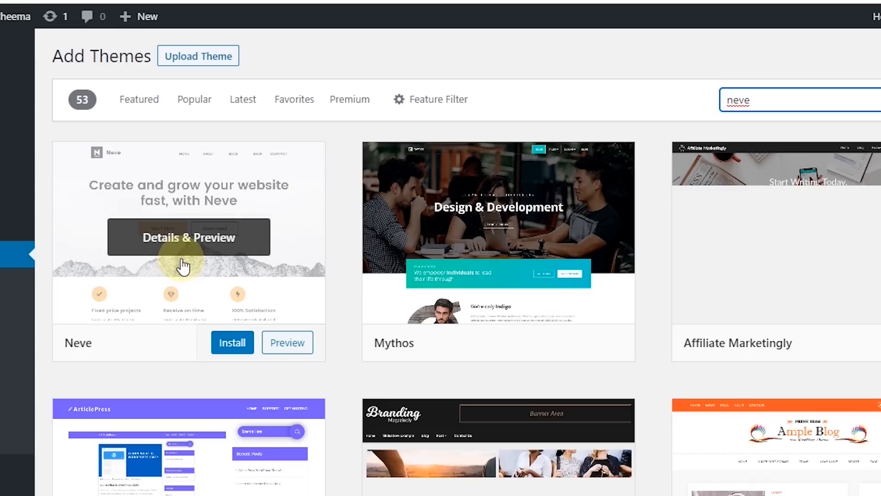
{"action": "left_click", "coordinate": [231, 347]}
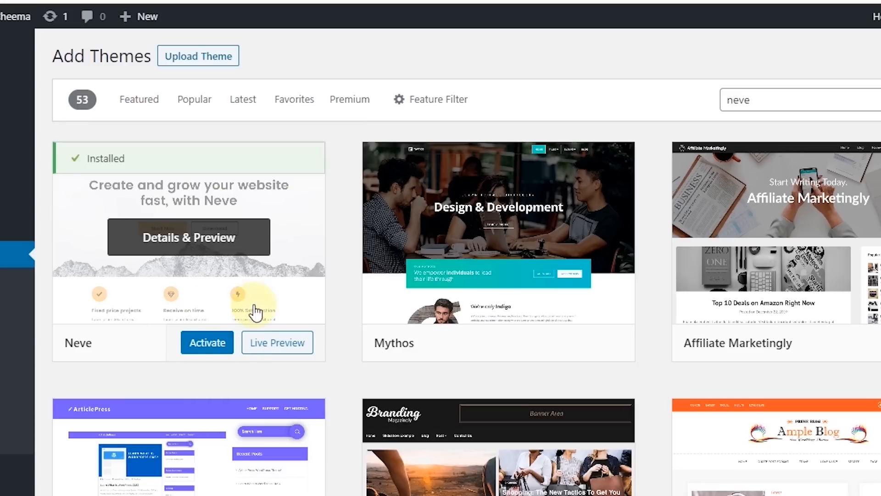
{"action": "left_click", "coordinate": [218, 348]}
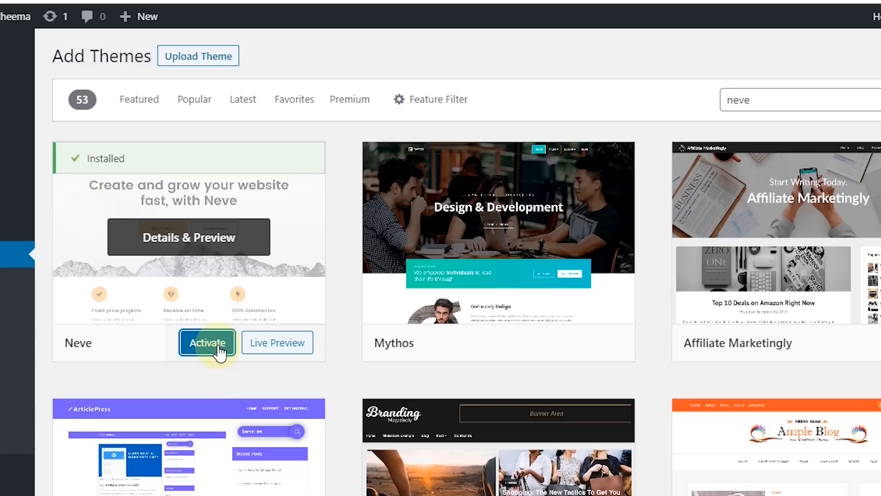
{"action": "scroll", "coordinate": [640, 262], "scroll_direction": "down", "scroll_amount": 2}
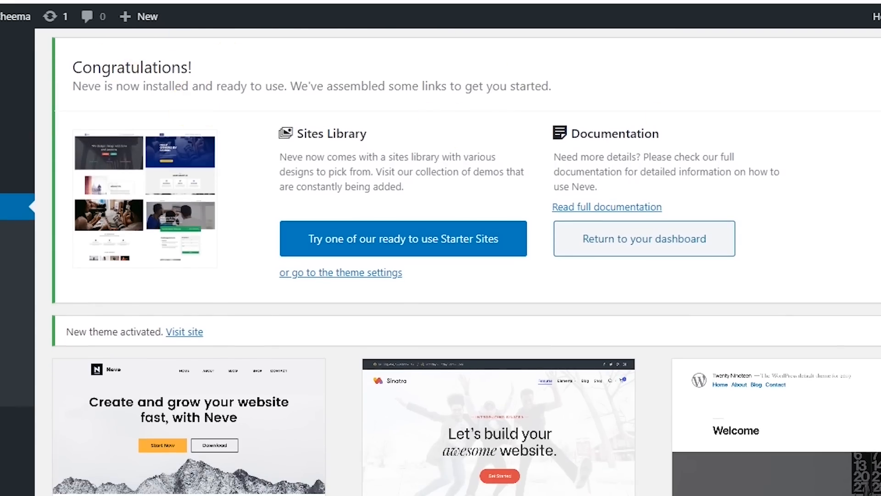
- Open the live site auraby.com in a new tab and look over its default content
{"action": "scroll", "coordinate": [413, 87], "scroll_direction": "up", "scroll_amount": 1}
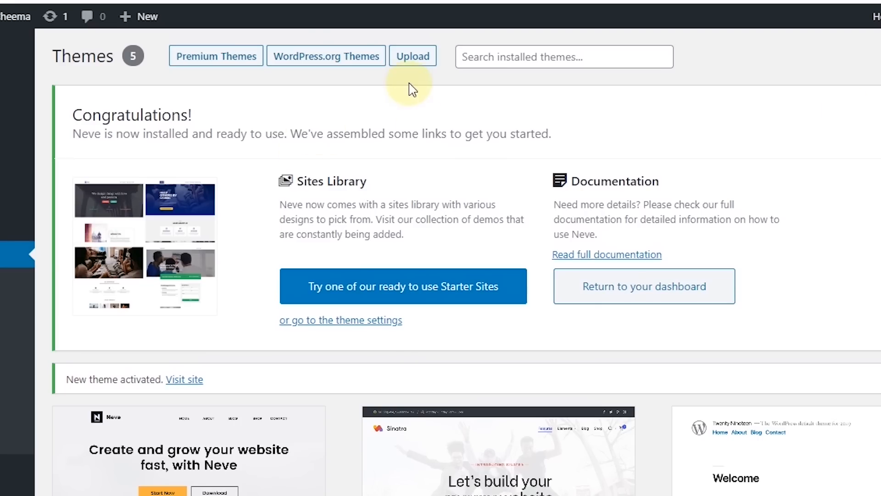
{"action": "key", "text": "ctrl+t"}
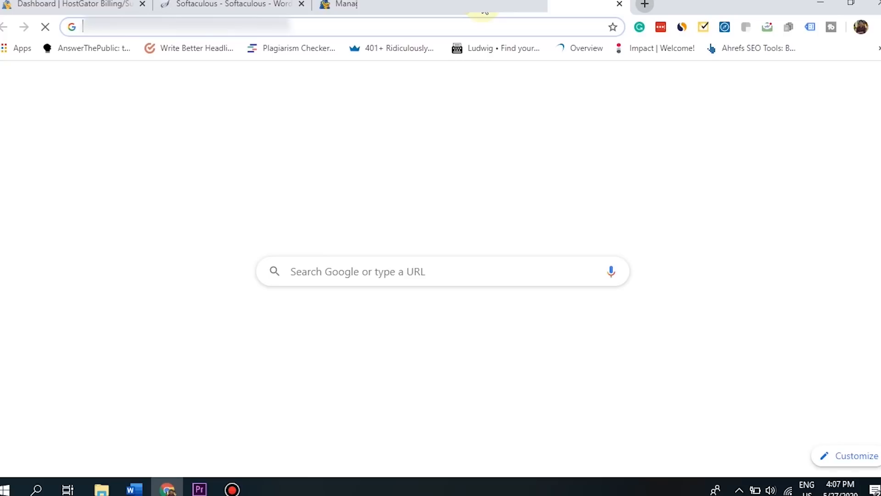
{"action": "type", "text": "fawa"}
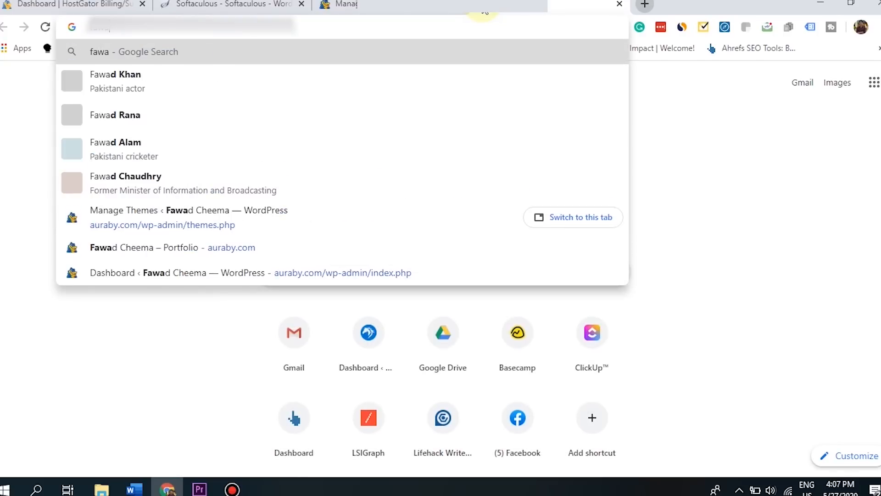
{"action": "key", "text": "BackSpace"}
{"action": "key", "text": "BackSpace"}
{"action": "key", "text": "BackSpace"}
{"action": "key", "text": "BackSpace"}
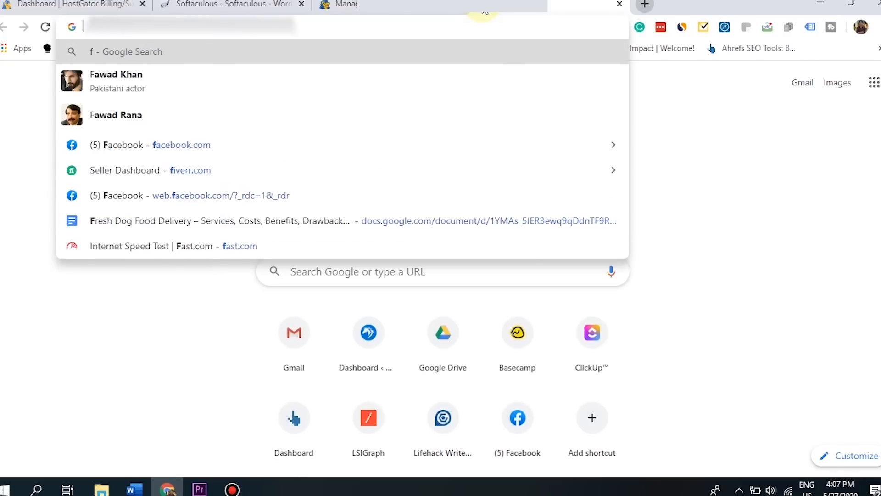
{"action": "type", "text": "auraby.com"}
{"action": "key", "text": "Return"}
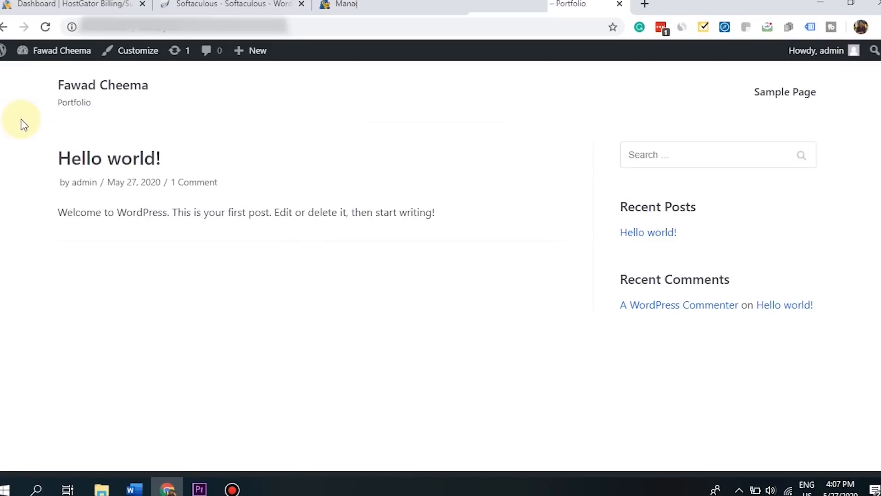
{"action": "left_click_drag", "start_coordinate": [120, 140], "coordinate": [515, 206]}
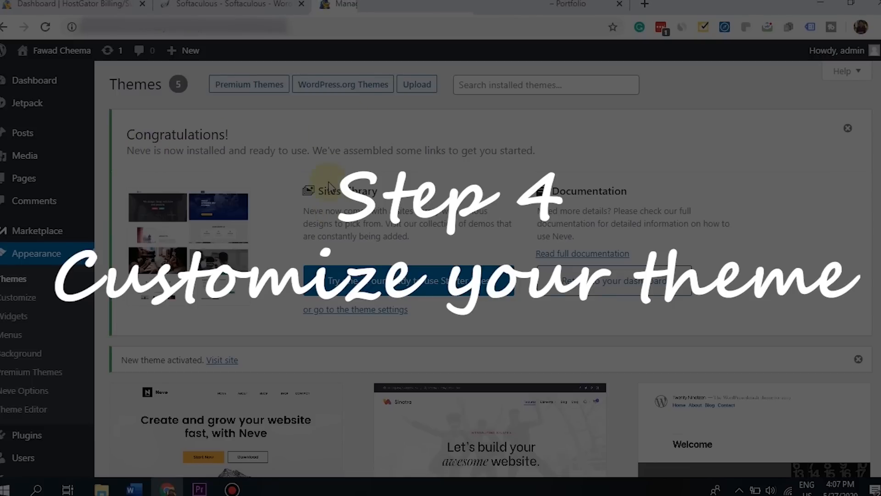
- Review Neve's congratulations message on the Themes page
{"action": "scroll", "coordinate": [315, 187], "scroll_direction": "down", "scroll_amount": 1}
{"action": "scroll", "coordinate": [315, 187], "scroll_direction": "up", "scroll_amount": 1}
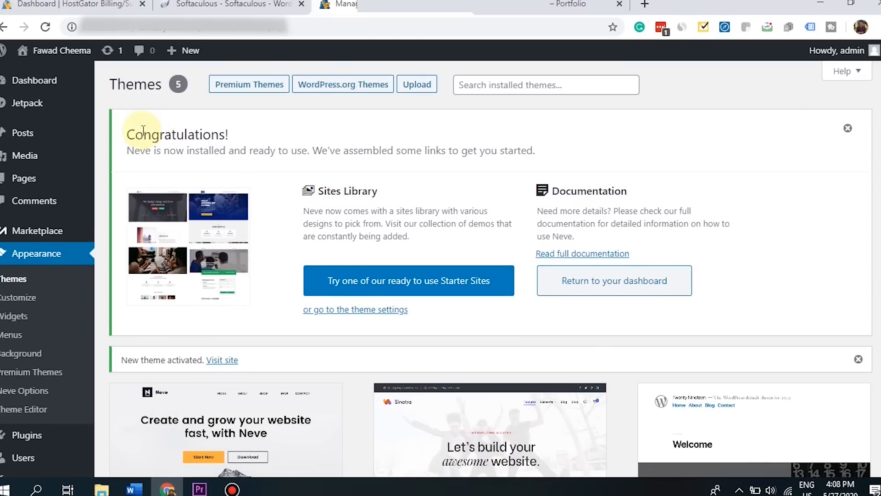
{"action": "left_click_drag", "start_coordinate": [126, 134], "coordinate": [452, 146]}
{"action": "left_click", "coordinate": [452, 146]}
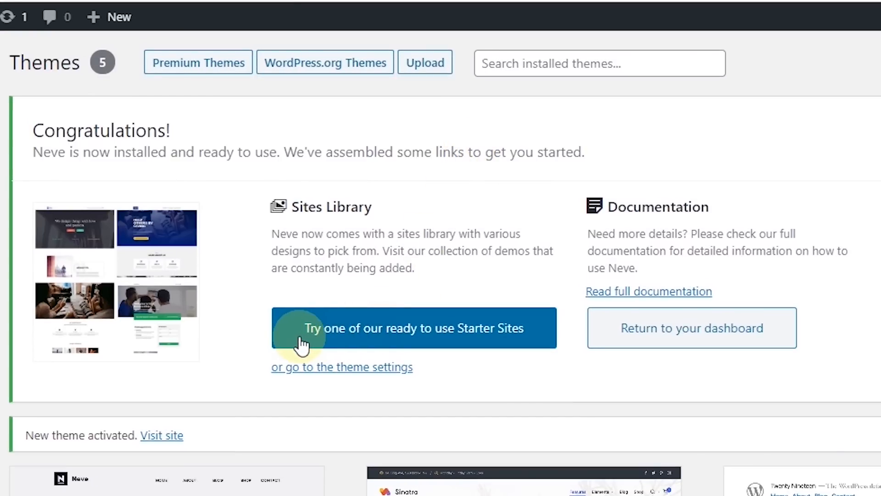
- Open Neve's starter-site library, browse the Elementor demos and search for 'freelance'
{"action": "left_click", "coordinate": [507, 342]}
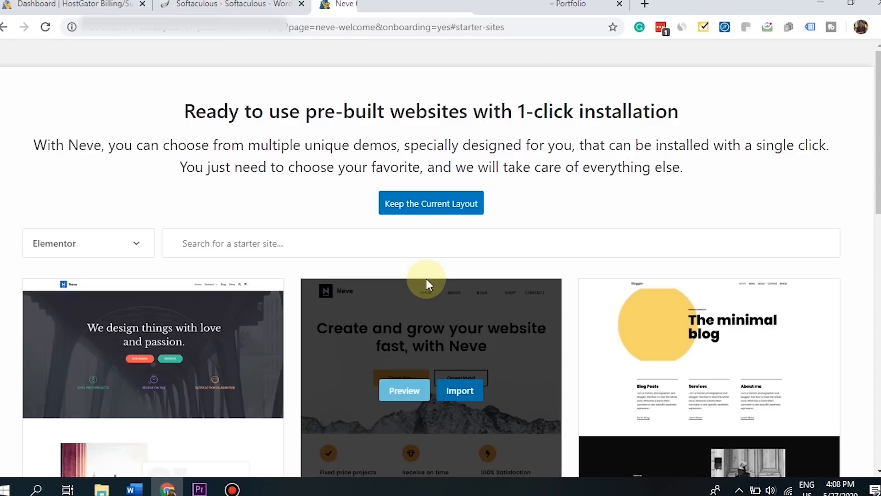
{"action": "left_click_drag", "start_coordinate": [876, 164], "coordinate": [872, 399]}
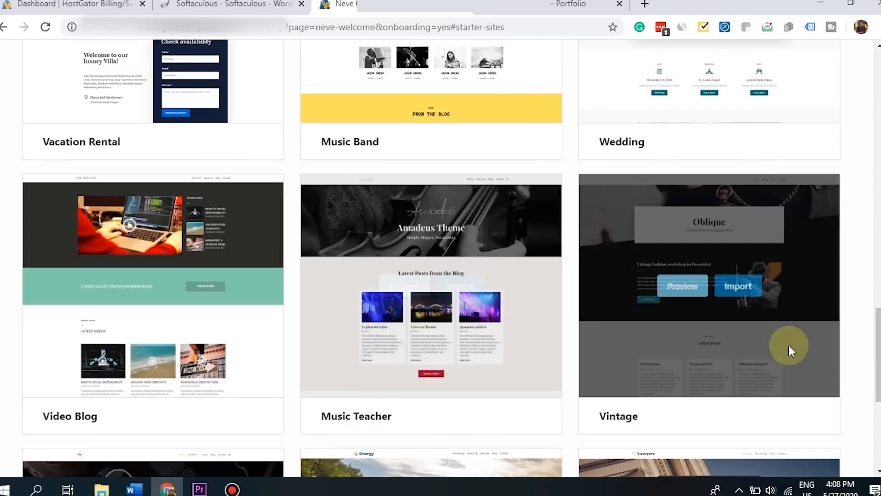
{"action": "left_click_drag", "start_coordinate": [877, 349], "coordinate": [871, 69]}
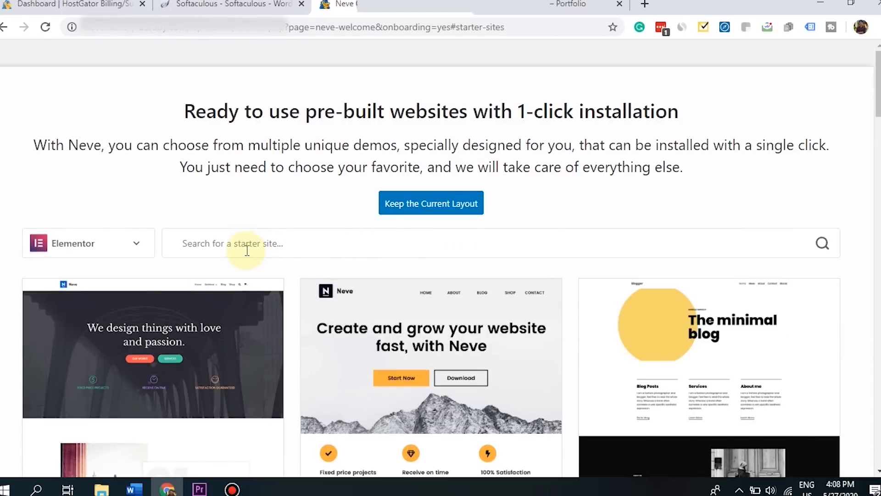
{"action": "left_click", "coordinate": [248, 249]}
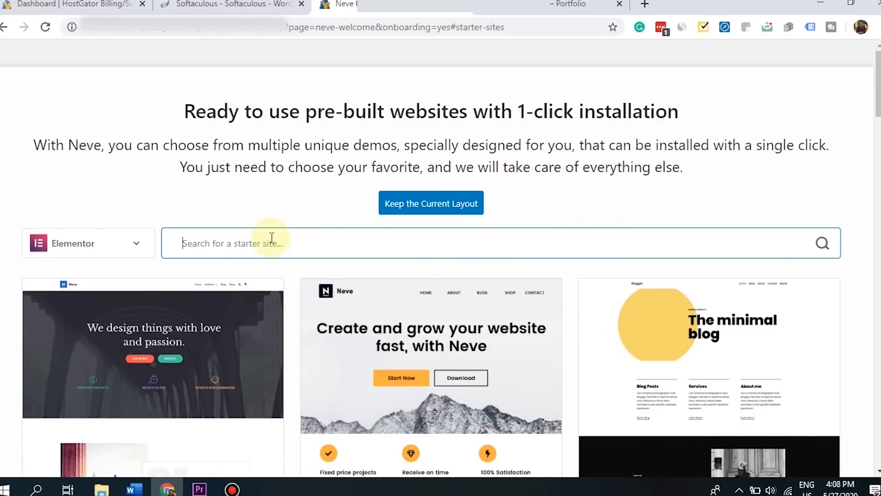
{"action": "type", "text": "freela"}
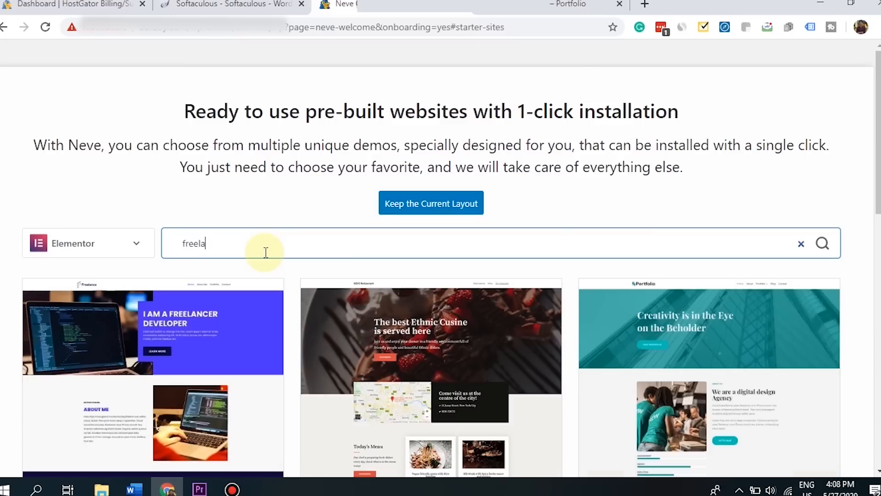
{"action": "type", "text": "nce"}
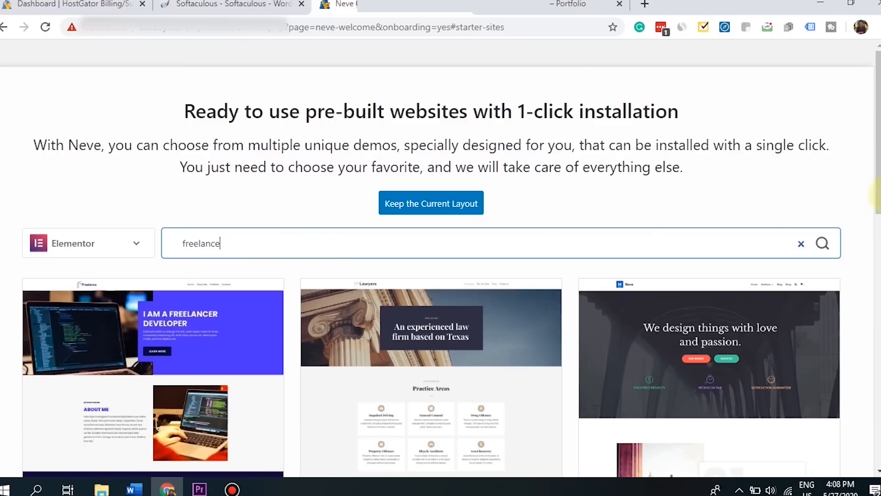
- Preview the Freelancer starter site, scroll through its demo sections, and begin importing it
{"action": "left_click_drag", "start_coordinate": [878, 198], "coordinate": [873, 252]}
{"action": "mouse_move", "coordinate": [147, 315]}
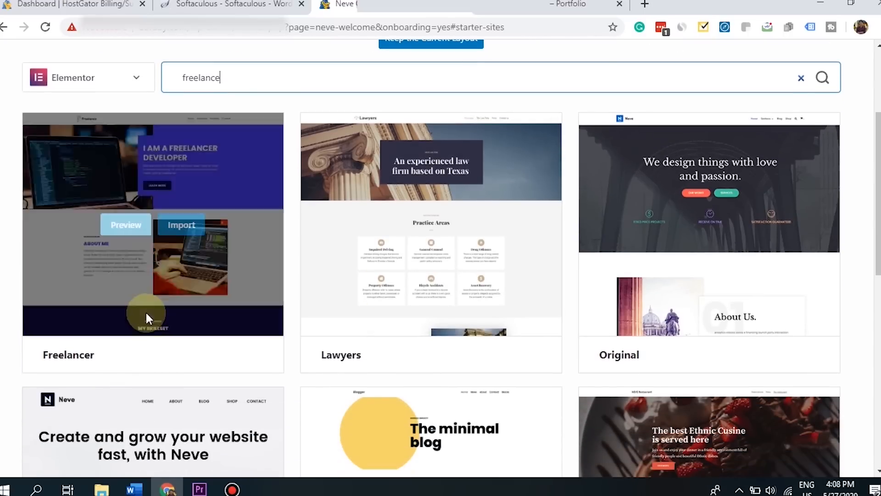
{"action": "left_click", "coordinate": [123, 227]}
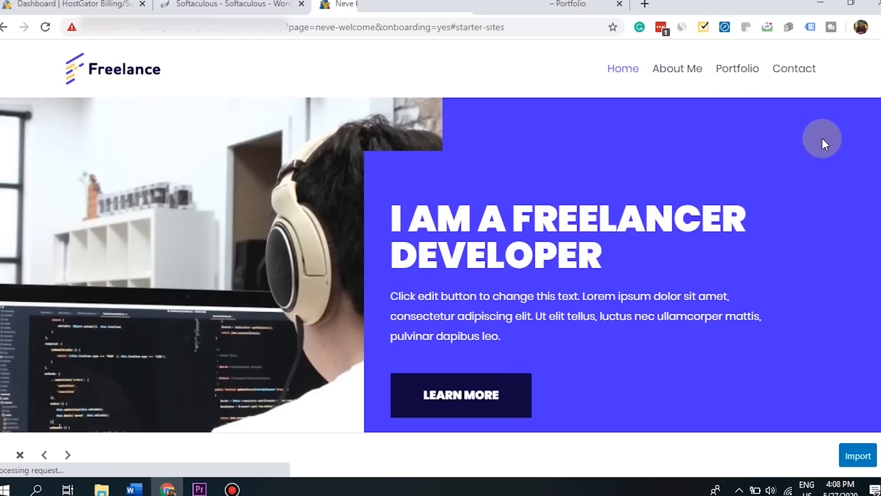
{"action": "scroll", "coordinate": [877, 150], "scroll_direction": "down", "scroll_amount": 5}
{"action": "scroll", "coordinate": [877, 150], "scroll_direction": "up", "scroll_amount": 5}
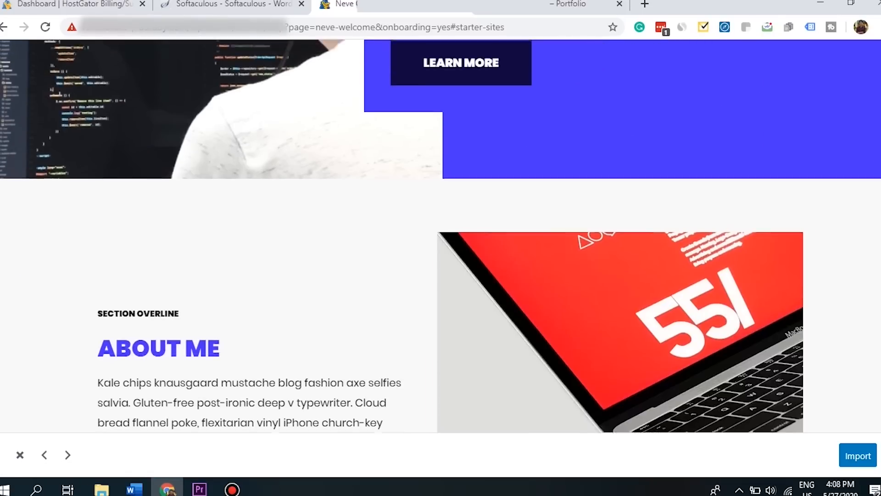
{"action": "scroll", "coordinate": [440, 265], "scroll_direction": "down", "scroll_amount": 5}
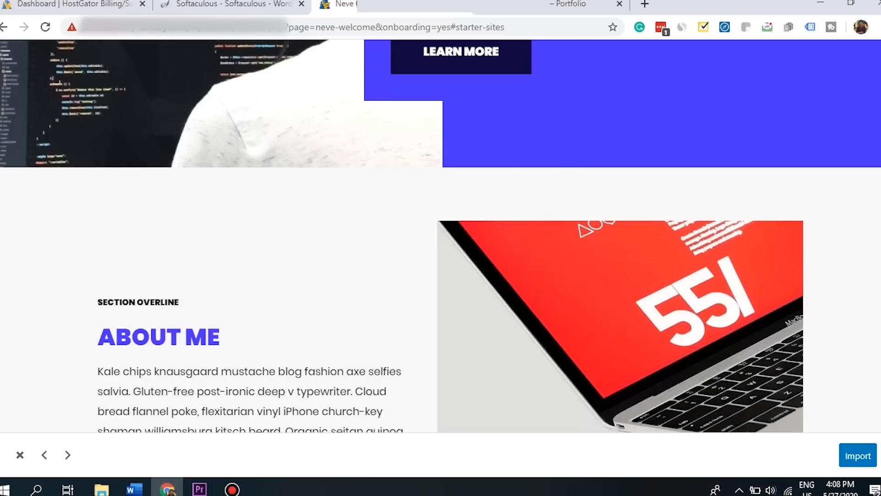
{"action": "scroll", "coordinate": [441, 264], "scroll_direction": "up", "scroll_amount": 5}
{"action": "scroll", "coordinate": [440, 235], "scroll_direction": "down", "scroll_amount": 15}
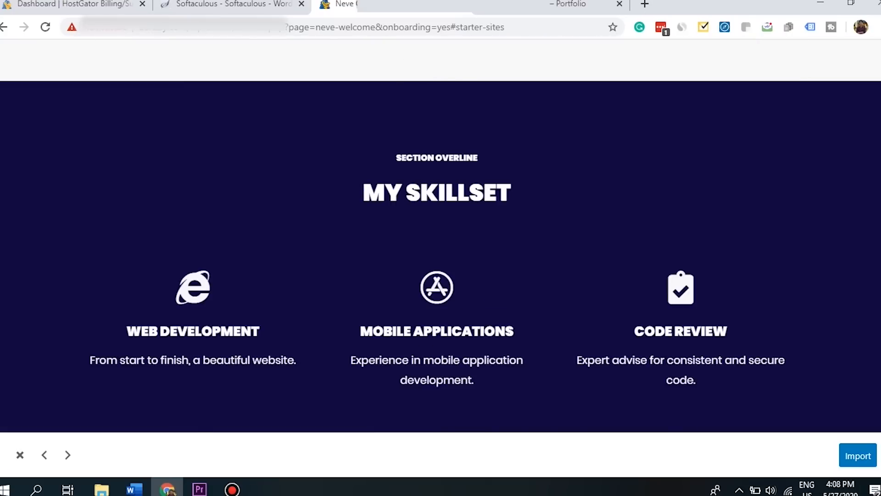
{"action": "scroll", "coordinate": [440, 235], "scroll_direction": "down", "scroll_amount": 3}
{"action": "scroll", "coordinate": [441, 235], "scroll_direction": "up", "scroll_amount": 20}
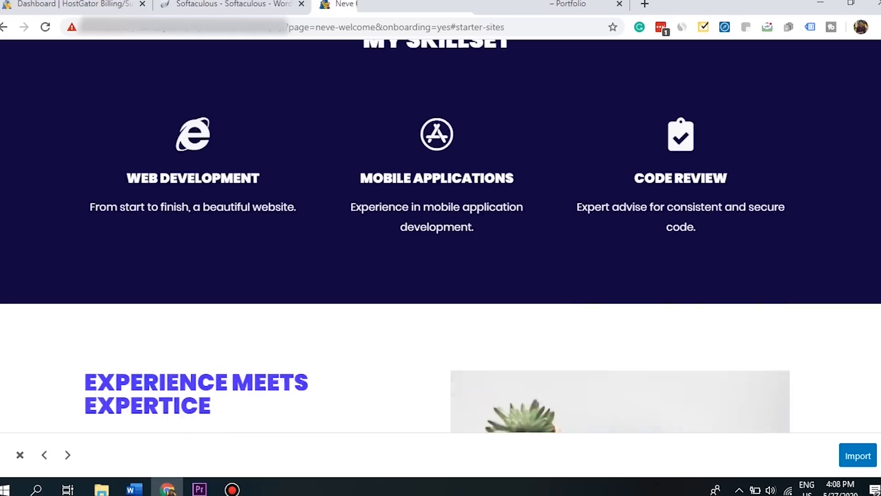
{"action": "scroll", "coordinate": [822, 272], "scroll_direction": "up", "scroll_amount": 2}
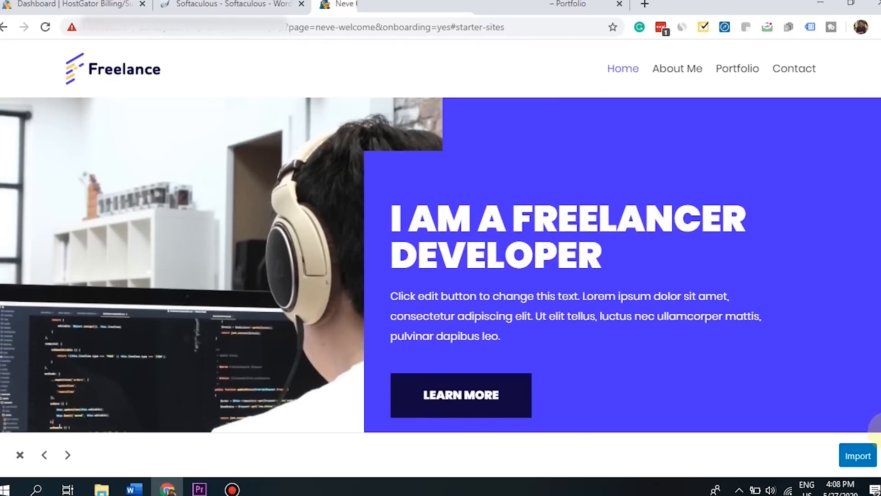
{"action": "left_click", "coordinate": [857, 455]}
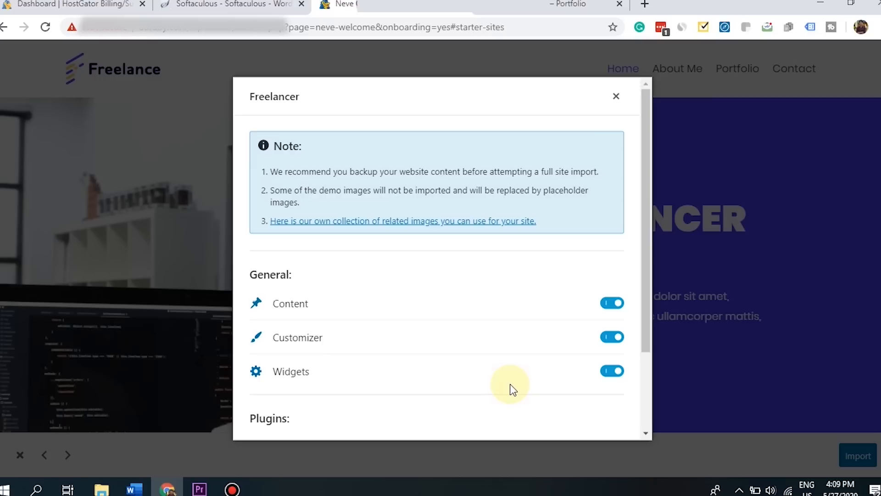
- Import Freelancer with Content, Customizer and Widgets enabled, then view the finished website
{"action": "left_click_drag", "start_coordinate": [647, 313], "coordinate": [649, 401]}
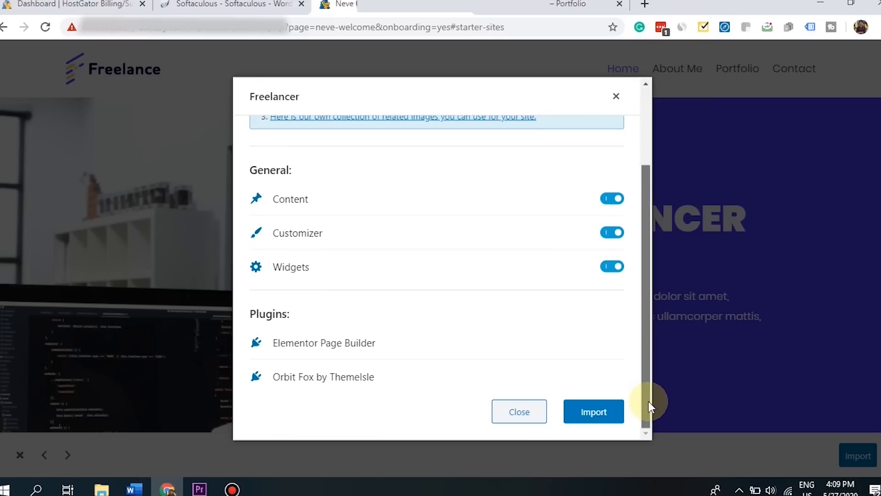
{"action": "left_click", "coordinate": [585, 416]}
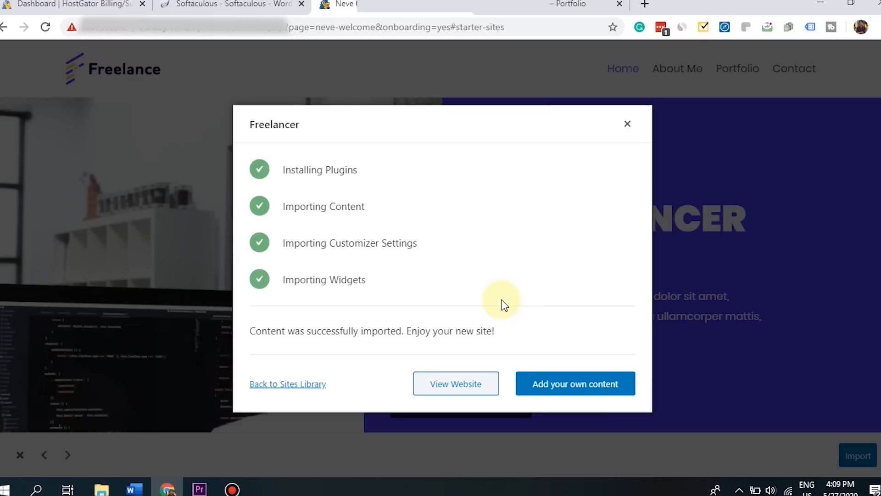
{"action": "left_click_drag", "start_coordinate": [294, 331], "coordinate": [482, 332]}
{"action": "left_click", "coordinate": [564, 338]}
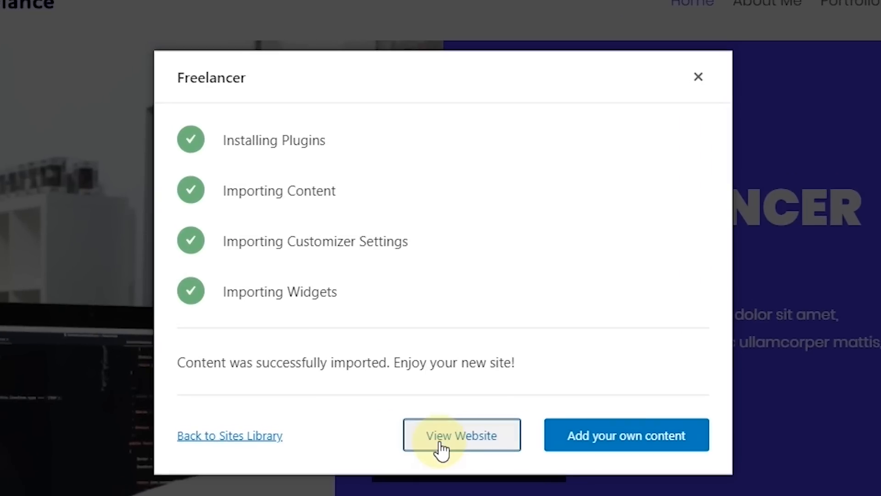
{"action": "left_click", "coordinate": [439, 445]}
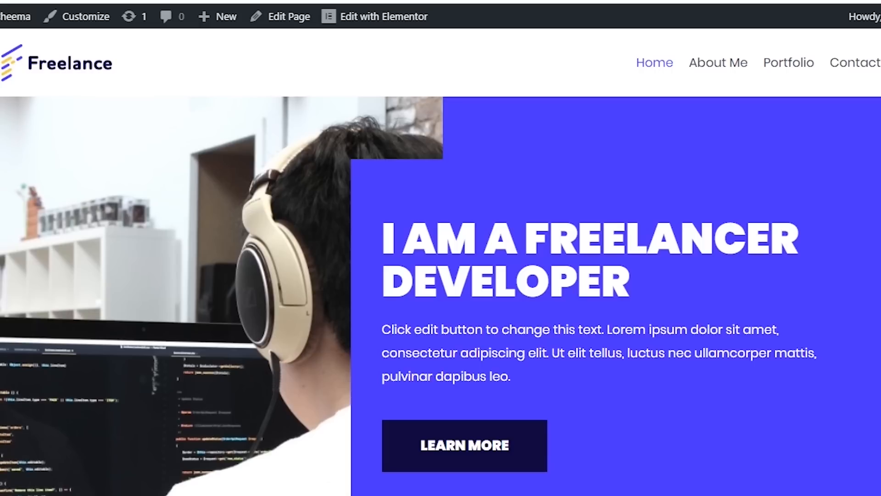
- Scroll the new homepage and highlight the 'I am a freelancer developer' hero heading
{"action": "scroll", "coordinate": [440, 262], "scroll_direction": "down", "scroll_amount": 6}
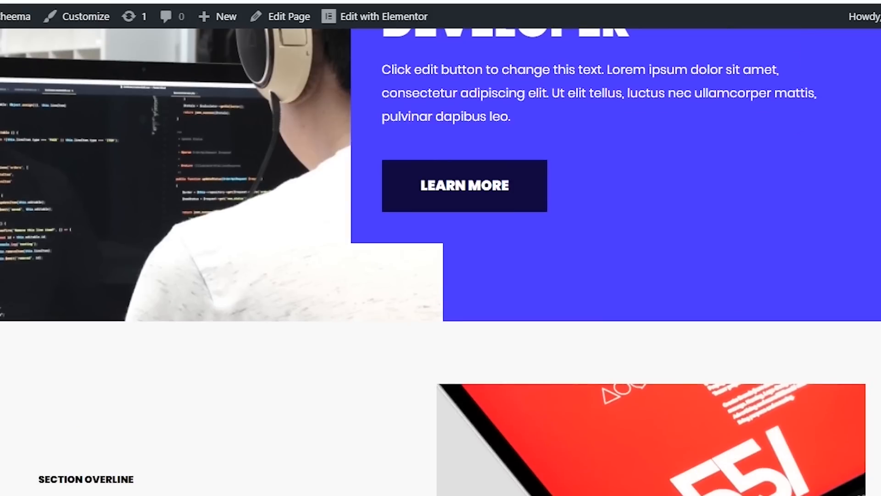
{"action": "scroll", "coordinate": [440, 261], "scroll_direction": "up", "scroll_amount": 6}
{"action": "scroll", "coordinate": [441, 272], "scroll_direction": "up", "scroll_amount": 1}
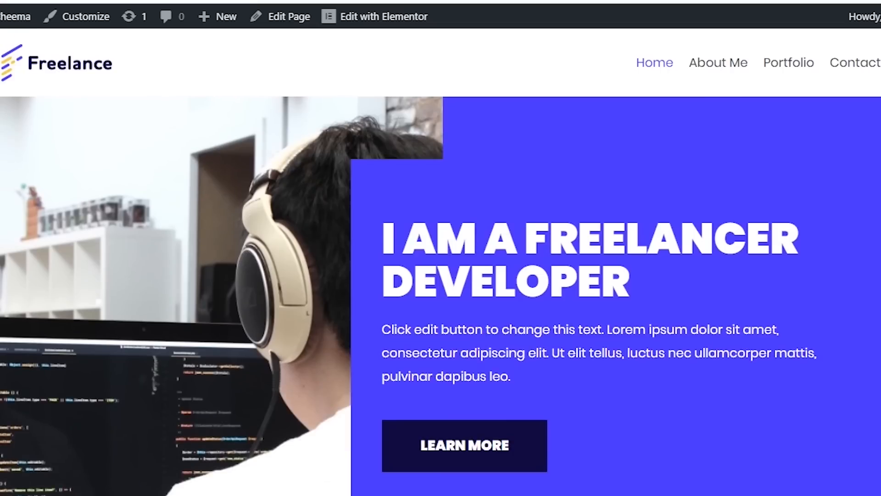
{"action": "scroll", "coordinate": [440, 262], "scroll_direction": "down", "scroll_amount": 2}
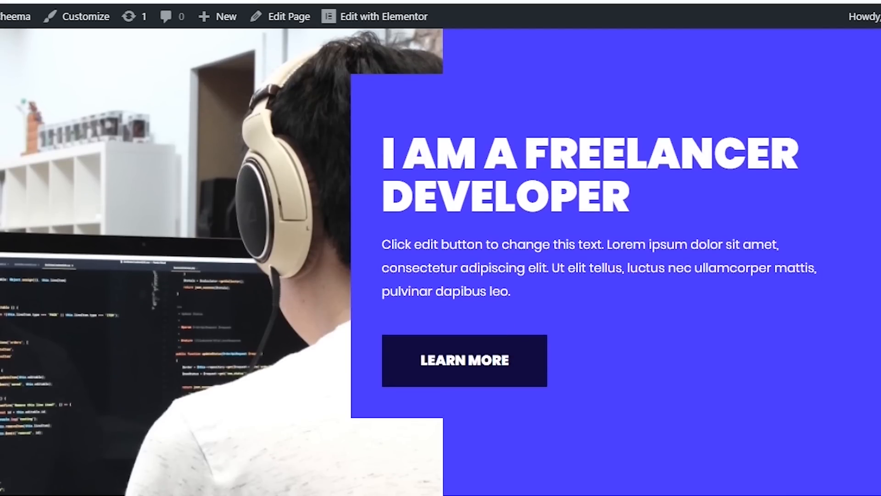
{"action": "scroll", "coordinate": [440, 262], "scroll_direction": "down", "scroll_amount": 3}
{"action": "scroll", "coordinate": [367, 236], "scroll_direction": "up", "scroll_amount": 4}
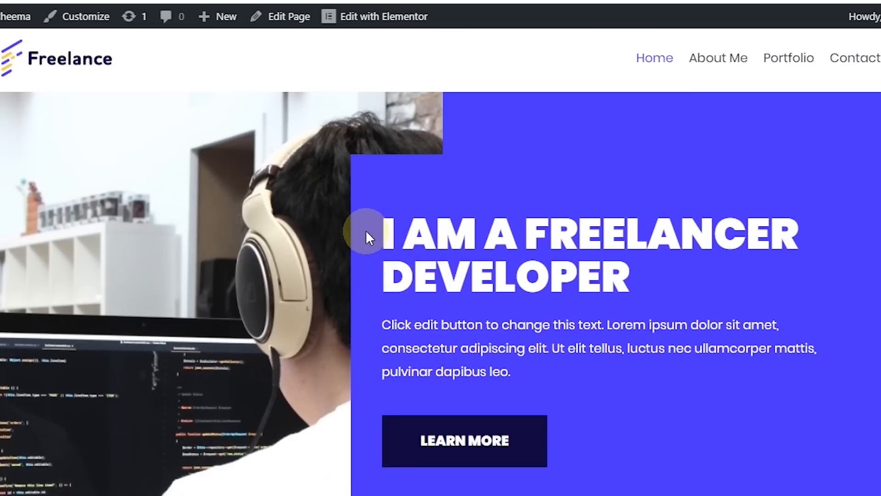
{"action": "triple_click", "coordinate": [388, 240]}
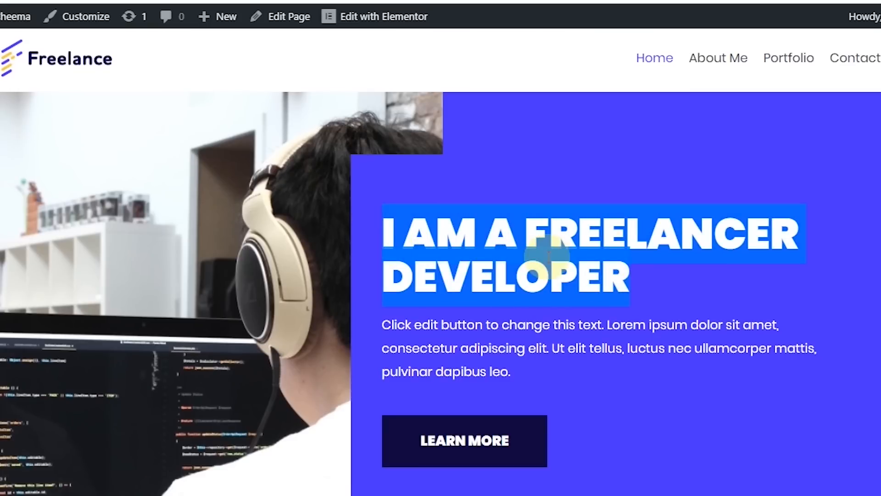
- Look over the About Me paragraph and the remaining homepage sections
{"action": "scroll", "coordinate": [445, 185], "scroll_direction": "down", "scroll_amount": 15}
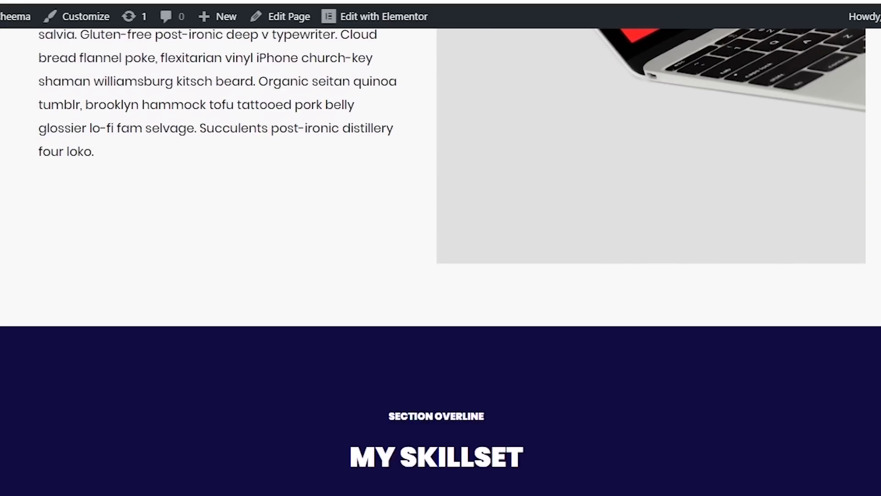
{"action": "scroll", "coordinate": [445, 185], "scroll_direction": "up", "scroll_amount": 2}
{"action": "left_click_drag", "start_coordinate": [150, 285], "coordinate": [6, 142]}
{"action": "left_click", "coordinate": [43, 167]}
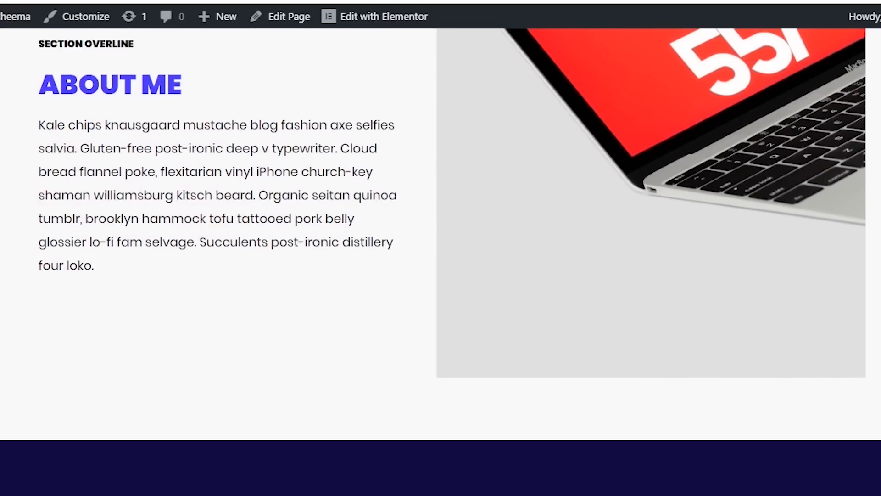
{"action": "scroll", "coordinate": [440, 262], "scroll_direction": "up", "scroll_amount": 9}
{"action": "scroll", "coordinate": [441, 261], "scroll_direction": "down", "scroll_amount": 10}
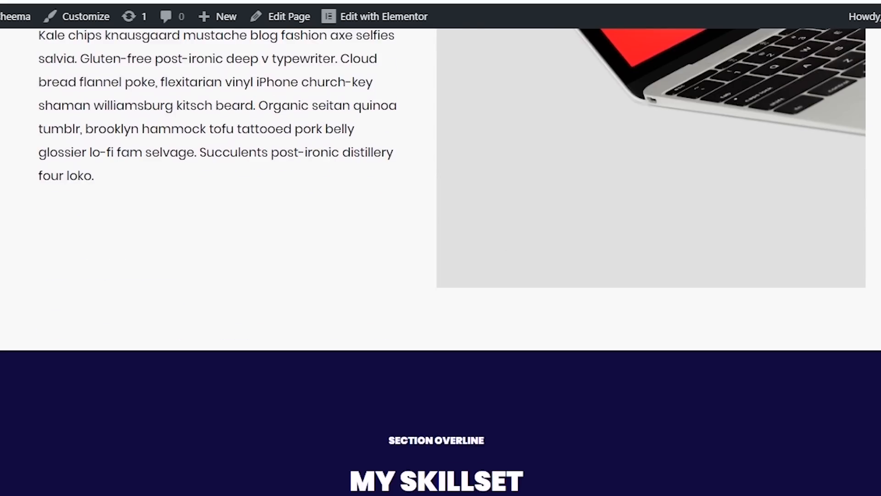
{"action": "scroll", "coordinate": [440, 261], "scroll_direction": "down", "scroll_amount": 15}
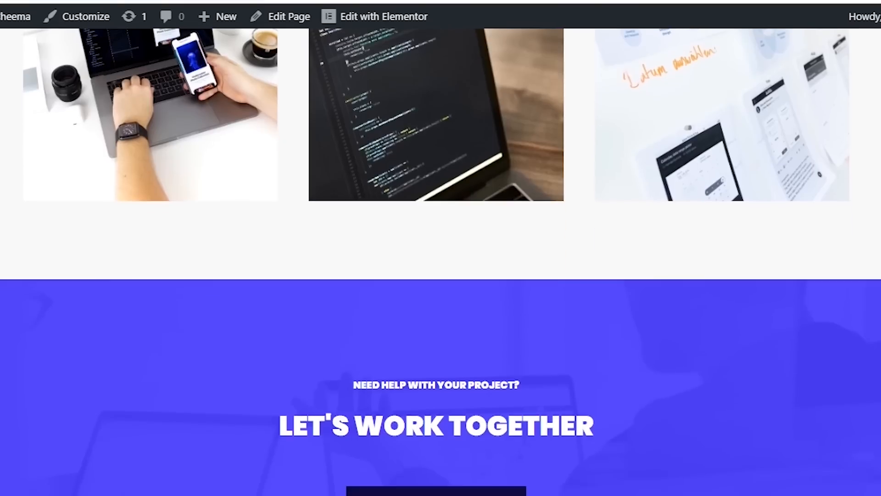
{"action": "scroll", "coordinate": [441, 261], "scroll_direction": "up", "scroll_amount": 20}
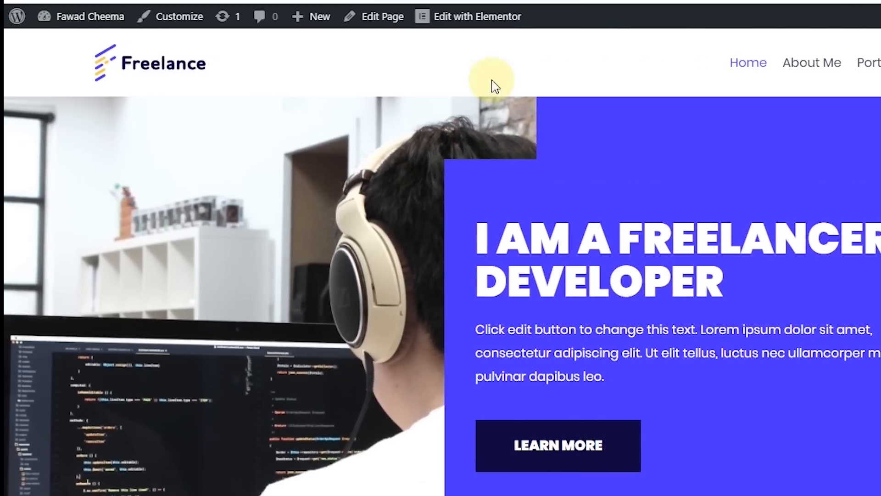
{"action": "mouse_move", "coordinate": [92, 16]}
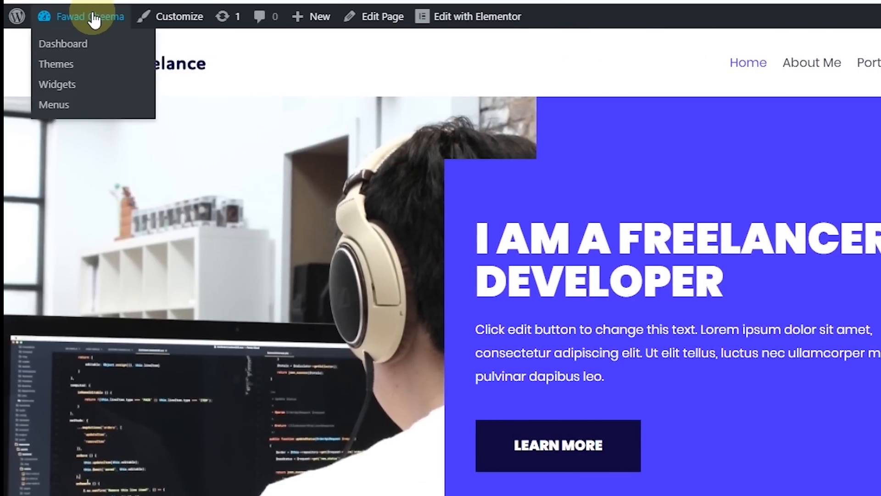
- From the Dashboard, open the Home front page and launch it with Elementor
{"action": "left_click", "coordinate": [60, 45]}
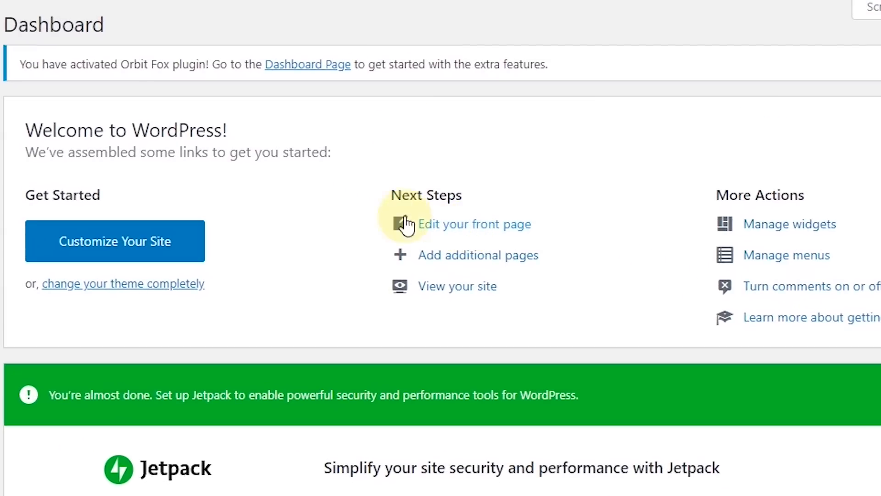
{"action": "left_click", "coordinate": [475, 228]}
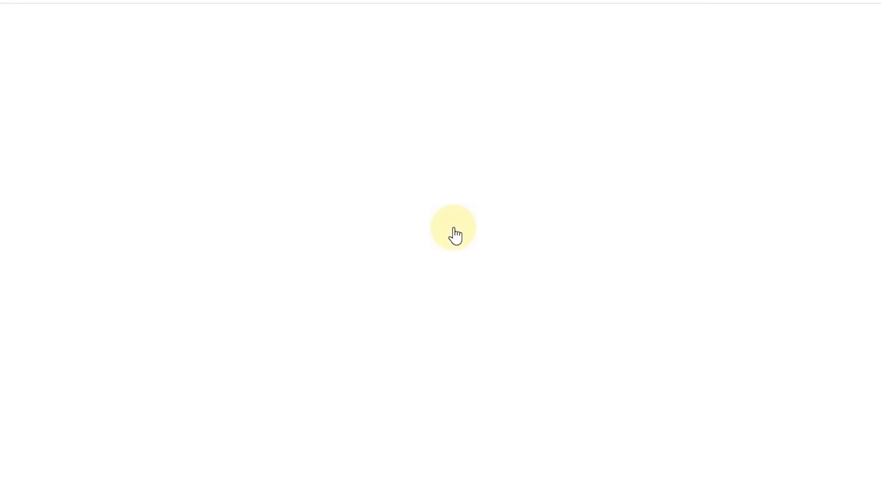
{"action": "left_click", "coordinate": [146, 145]}
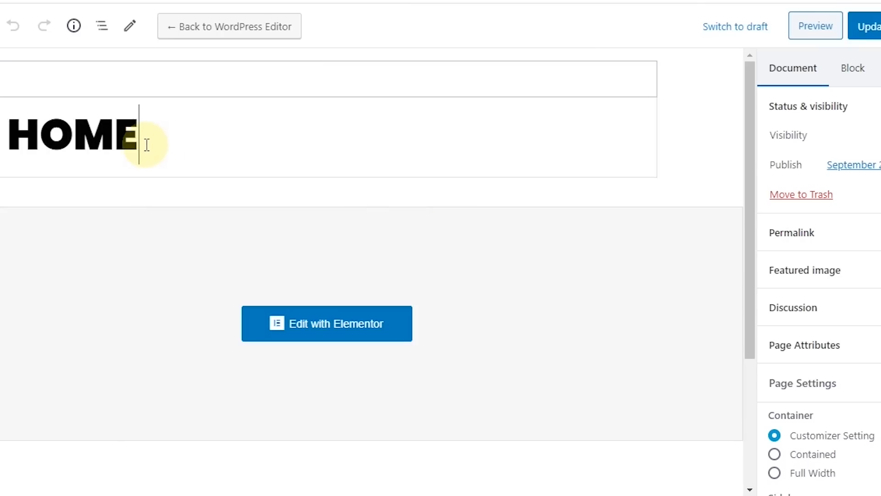
{"action": "left_click", "coordinate": [345, 334]}
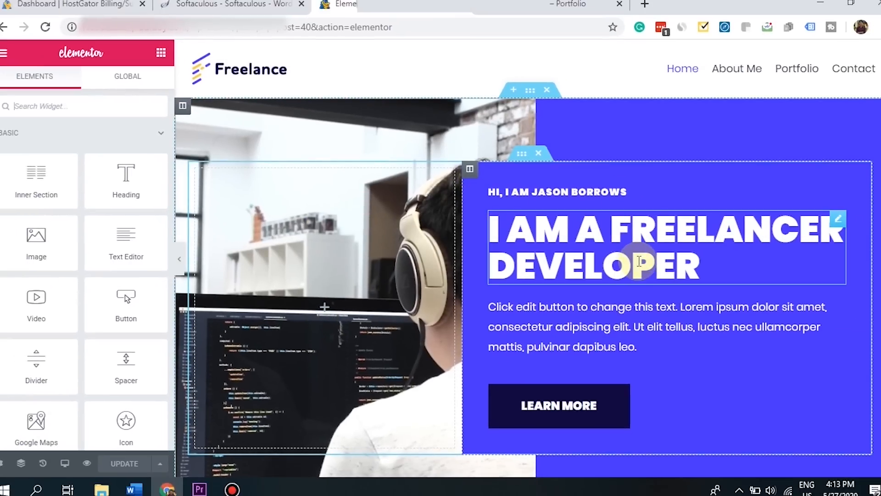
- Change the hero heading to 'I AM A FREELANCE WRITER'
{"action": "scroll", "coordinate": [528, 258], "scroll_direction": "down", "scroll_amount": 20}
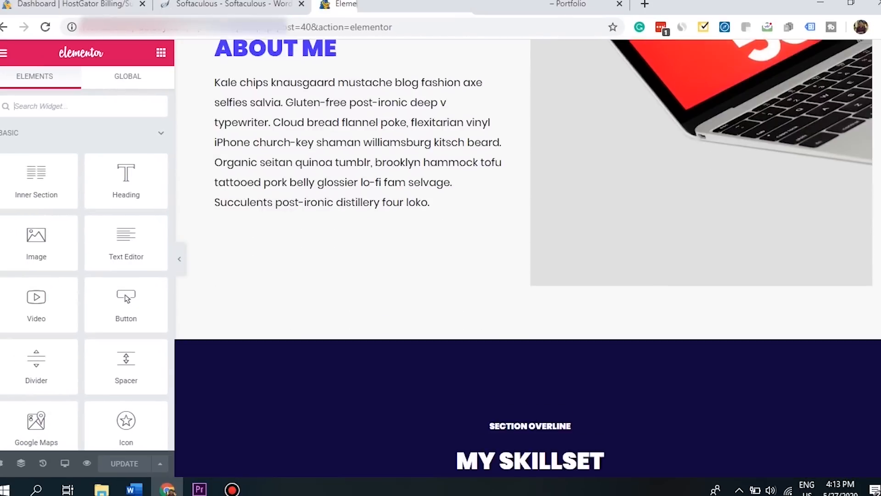
{"action": "scroll", "coordinate": [527, 258], "scroll_direction": "up", "scroll_amount": 20}
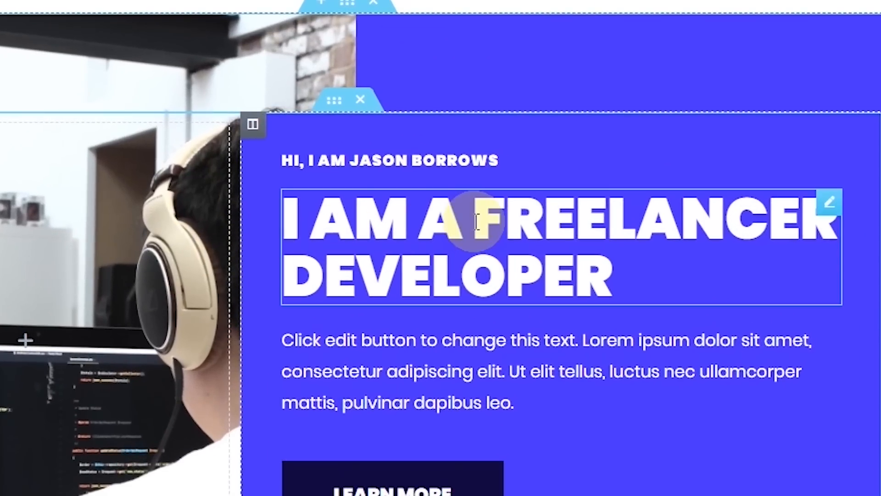
{"action": "left_click", "coordinate": [630, 283]}
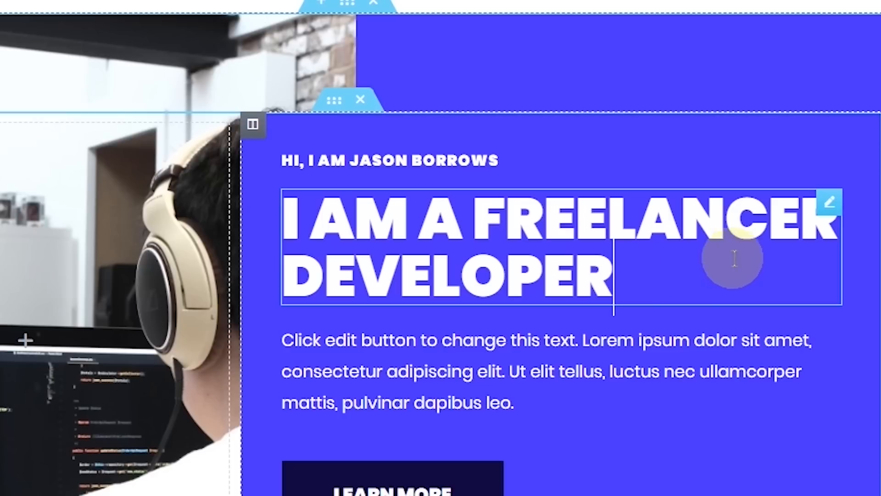
{"action": "left_click", "coordinate": [803, 228]}
{"action": "key", "text": "Delete"}
{"action": "key", "text": "Down"}
{"action": "key", "text": "BackSpace"}
{"action": "key", "text": "BackSpace"}
{"action": "key", "text": "BackSpace"}
{"action": "key", "text": "BackSpace"}
{"action": "key", "text": "BackSpace"}
{"action": "key", "text": "BackSpace"}
{"action": "key", "text": "BackSpace"}
{"action": "key", "text": "BackSpace"}
{"action": "key", "text": "BackSpace"}
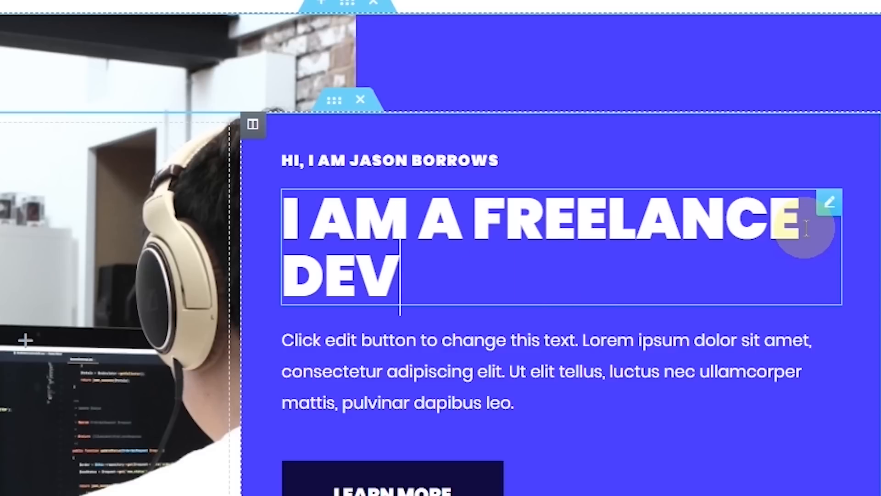
{"action": "type", "text": "WRITER"}
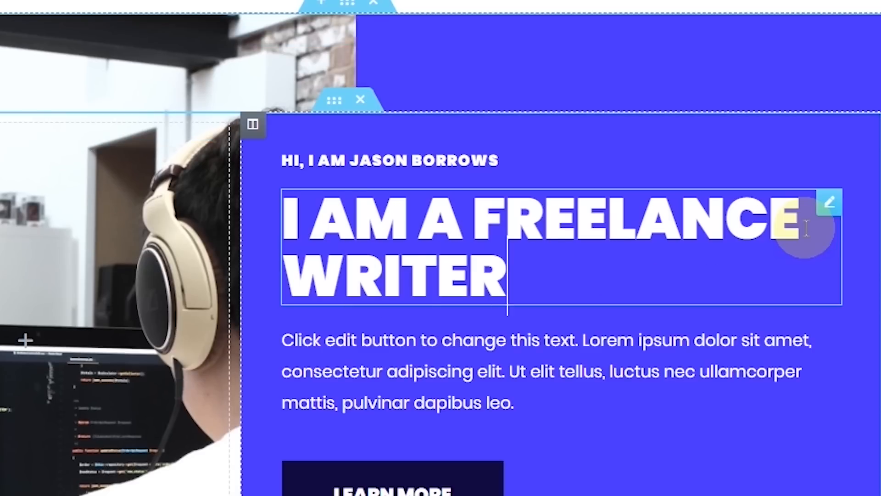
- Replace the sample surname in the greeting line with the site owner's name
{"action": "left_click", "coordinate": [361, 160]}
{"action": "left_click", "coordinate": [492, 162]}
{"action": "key", "text": "BackSpace"}
{"action": "key", "text": "BackSpace"}
{"action": "key", "text": "BackSpace"}
{"action": "key", "text": "BackSpace"}
{"action": "key", "text": "BackSpace"}
{"action": "key", "text": "BackSpace"}
{"action": "key", "text": "BackSpace"}
{"action": "key", "text": "BackSpace"}
{"action": "key", "text": "BackSpace"}
{"action": "key", "text": "BackSpace"}
{"action": "key", "text": "BackSpace"}
{"action": "key", "text": "BackSpace"}
{"action": "key", "text": "BackSpace"}
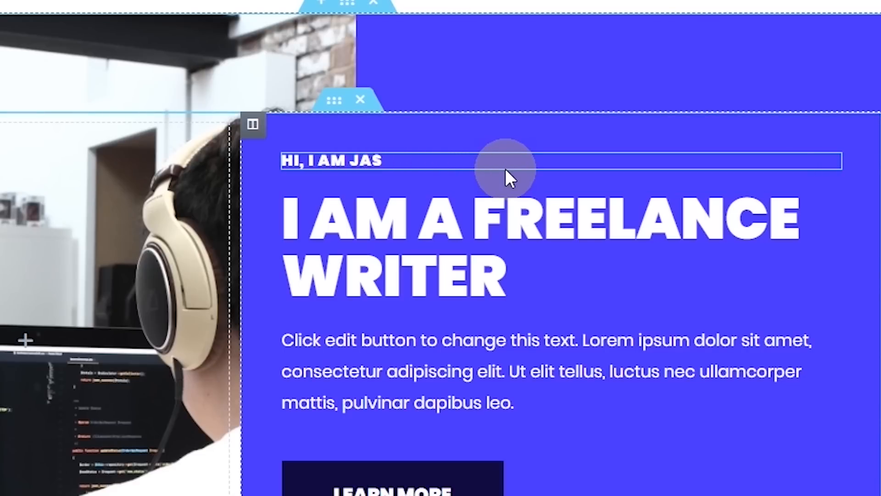
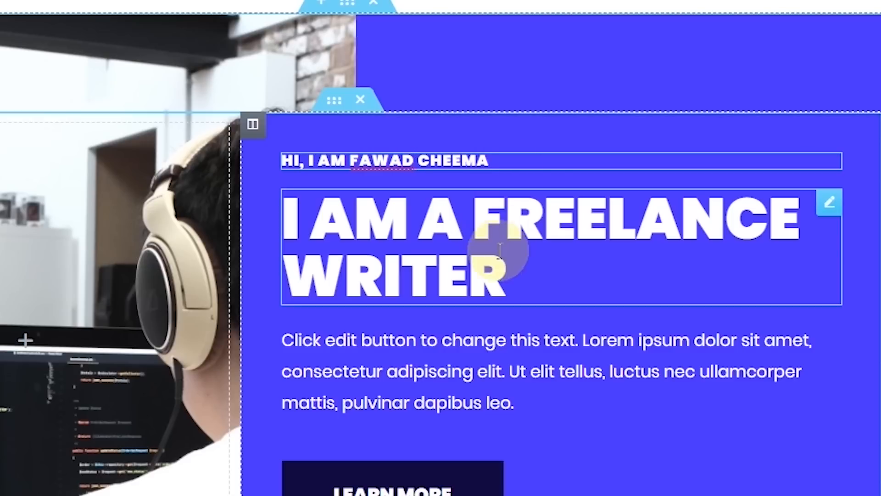
{"action": "left_click", "coordinate": [699, 254]}
{"action": "scroll", "coordinate": [521, 197], "scroll_direction": "down", "scroll_amount": 3}
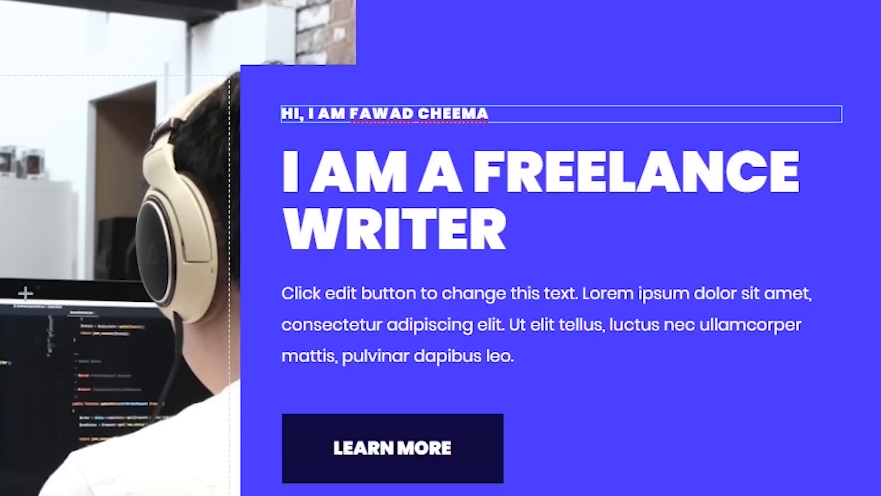
- Rewrite the hero paragraph as 'With 3 years of writing experience and 32 published pieces in the blogging industry…'
{"action": "left_click", "coordinate": [531, 240]}
{"action": "left_click_drag", "start_coordinate": [521, 252], "coordinate": [291, 187]}
{"action": "key", "text": "BackSpace"}
{"action": "type", "text": "Wr"}
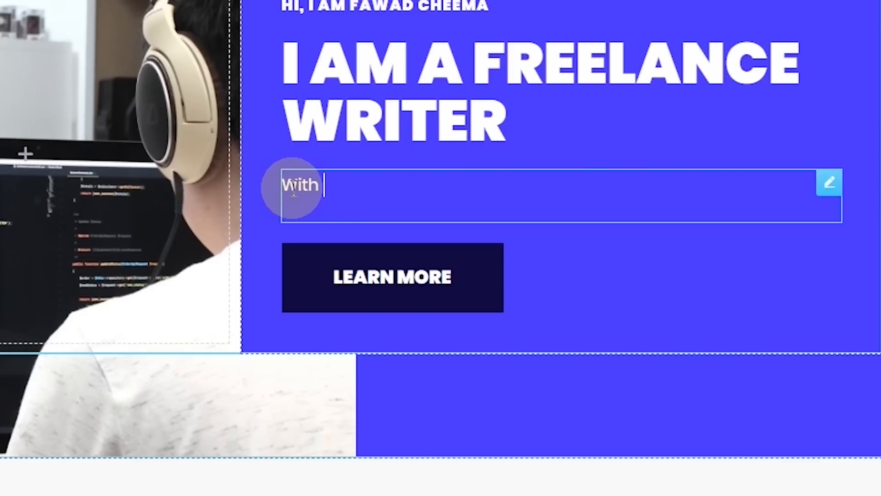
{"action": "type", "text": "th 3 years of writing e"}
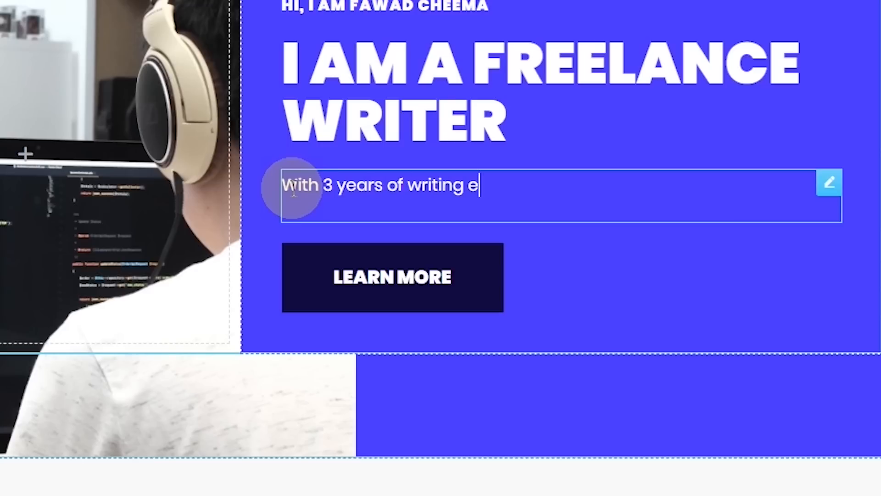
{"action": "type", "text": "xperiene"}
{"action": "key", "text": "BackSpace"}
{"action": "key", "text": "BackSpace"}
{"action": "type", "text": "ce and"}
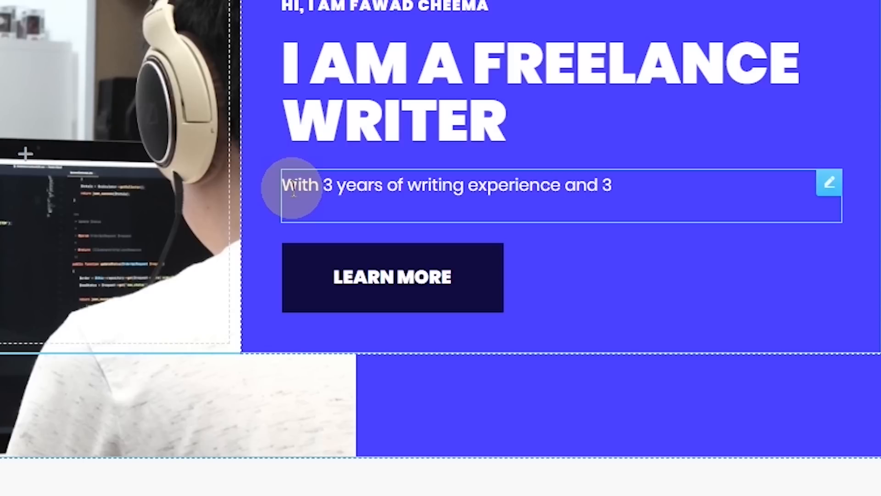
{"action": "type", "text": "32 pieces"}
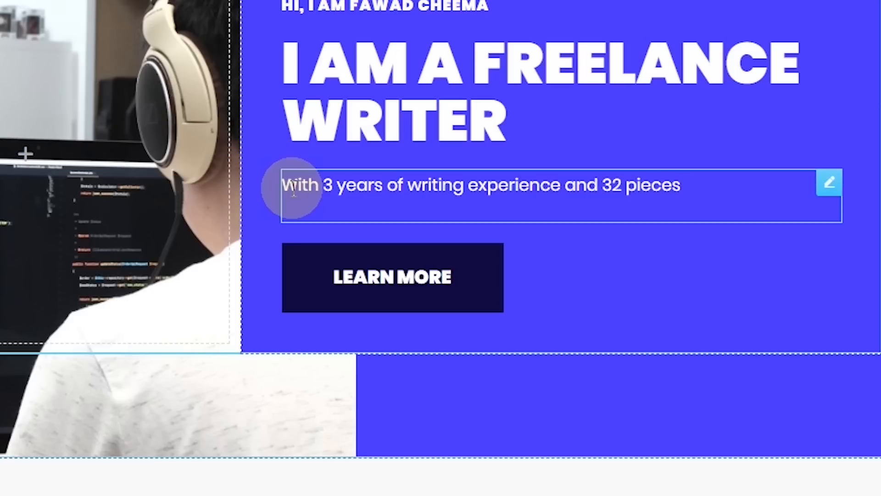
{"action": "key", "text": "BackSpace"}
{"action": "key", "text": "BackSpace"}
{"action": "key", "text": "BackSpace"}
{"action": "key", "text": "BackSpace"}
{"action": "key", "text": "BackSpace"}
{"action": "type", "text": "ubli"}
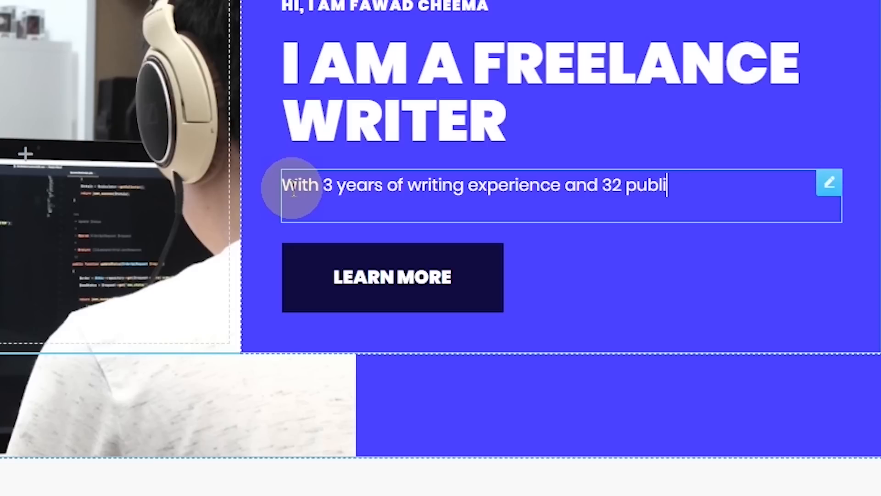
{"action": "type", "text": "shed pieces in "}
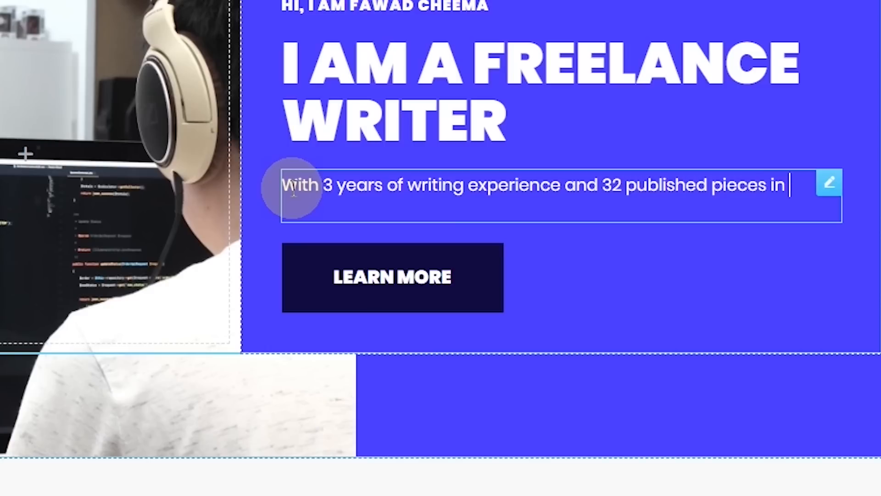
{"action": "type", "text": "the blogging industry."}
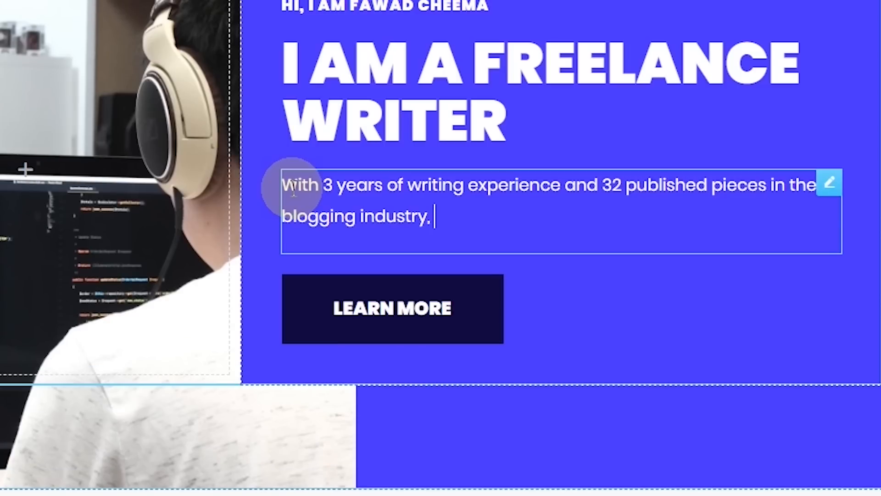
{"action": "type", "text": " bla bla bla bla,"}
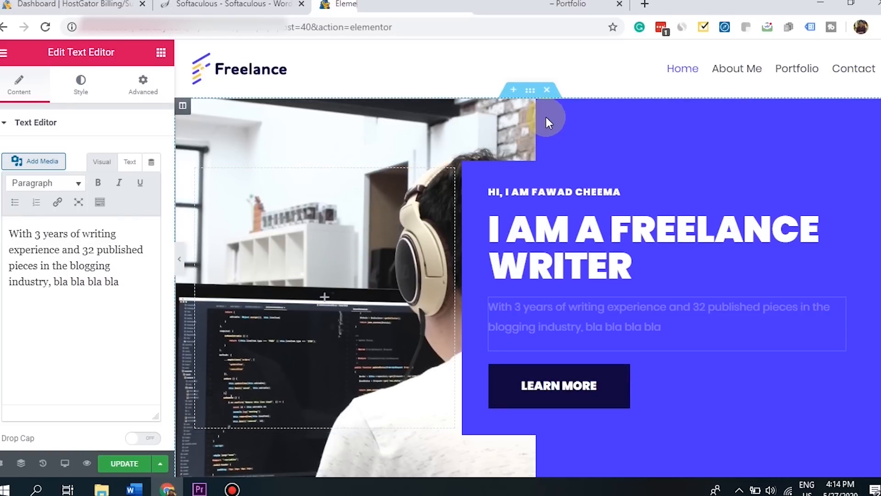
- Inspect the About Me paragraph and the laptop image's settings
{"action": "left_click_drag", "start_coordinate": [426, 288], "coordinate": [138, 122]}
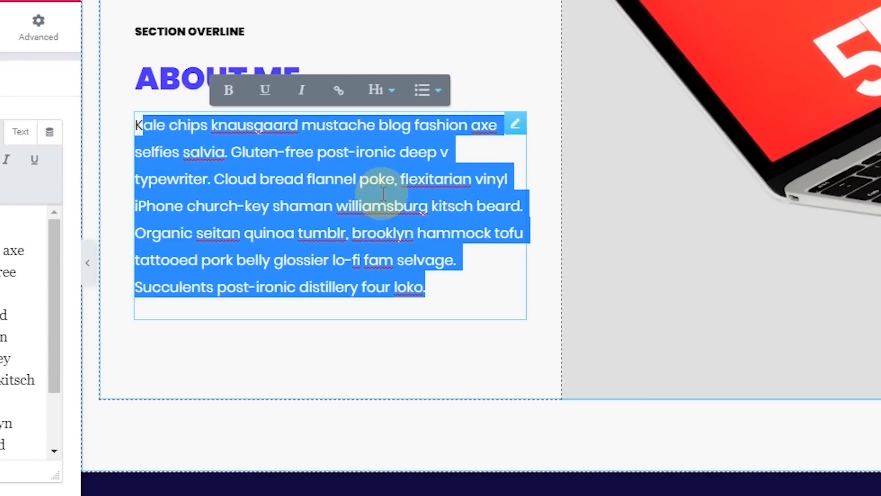
{"action": "left_click", "coordinate": [388, 207]}
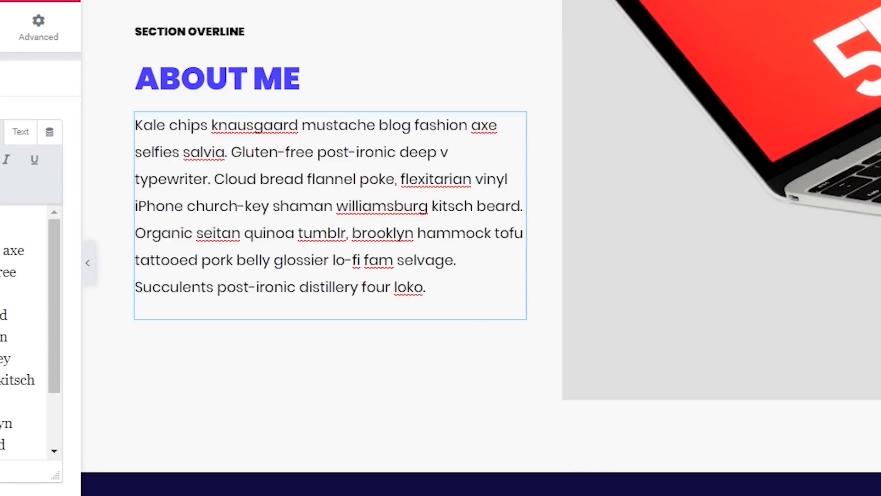
{"action": "scroll", "coordinate": [388, 206], "scroll_direction": "up", "scroll_amount": 3}
{"action": "scroll", "coordinate": [388, 207], "scroll_direction": "down", "scroll_amount": 4}
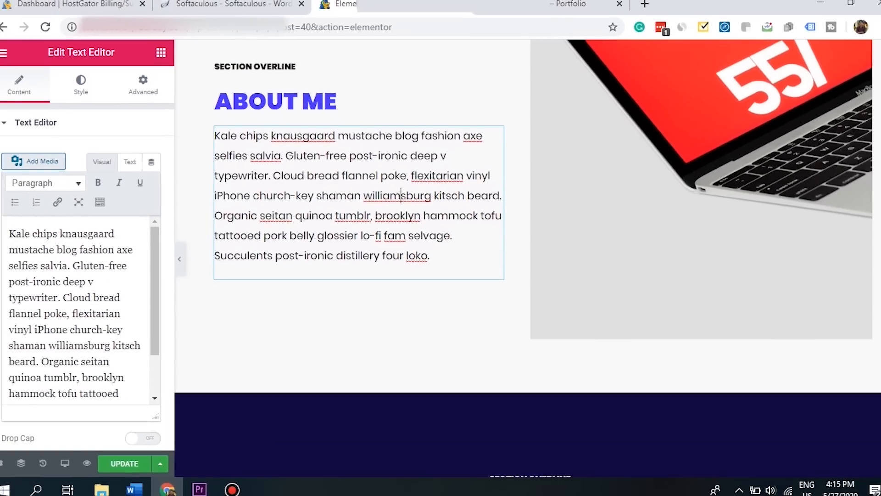
{"action": "scroll", "coordinate": [761, 268], "scroll_direction": "down", "scroll_amount": 5}
{"action": "scroll", "coordinate": [762, 268], "scroll_direction": "up", "scroll_amount": 8}
{"action": "left_click", "coordinate": [762, 267]}
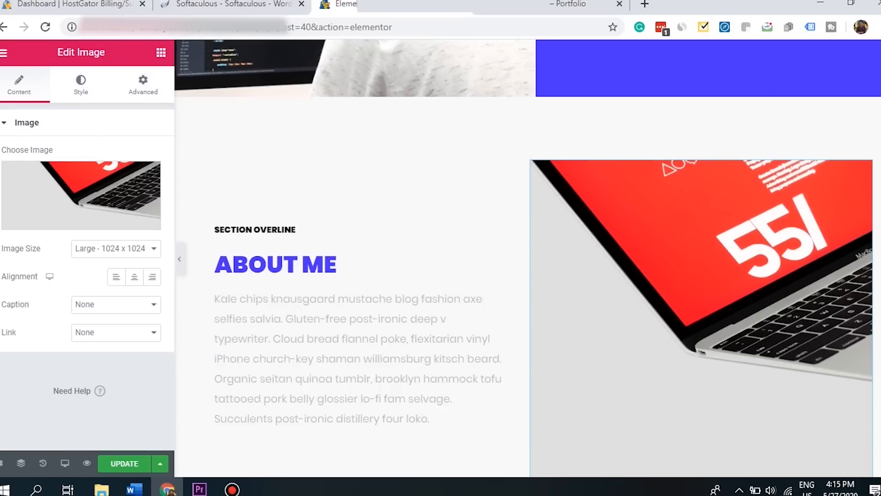
{"action": "scroll", "coordinate": [527, 257], "scroll_direction": "down", "scroll_amount": 8}
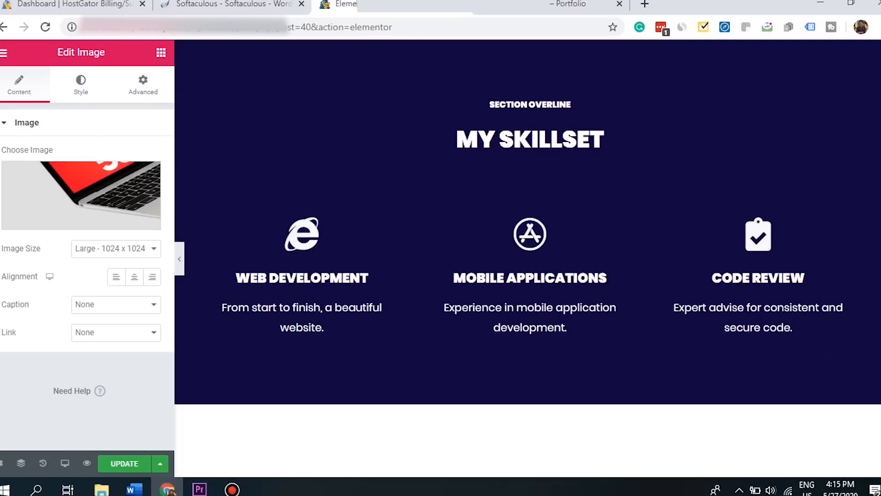
{"action": "scroll", "coordinate": [871, 238], "scroll_direction": "up", "scroll_amount": 1}
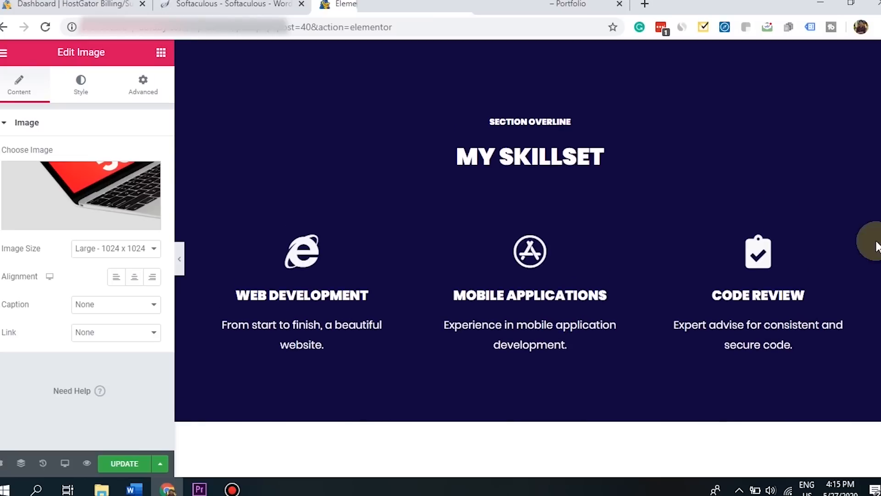
- Select the My Skillset heading and the Web Development and Mobile Applications skill boxes
{"action": "left_click", "coordinate": [559, 156]}
{"action": "left_click", "coordinate": [336, 288]}
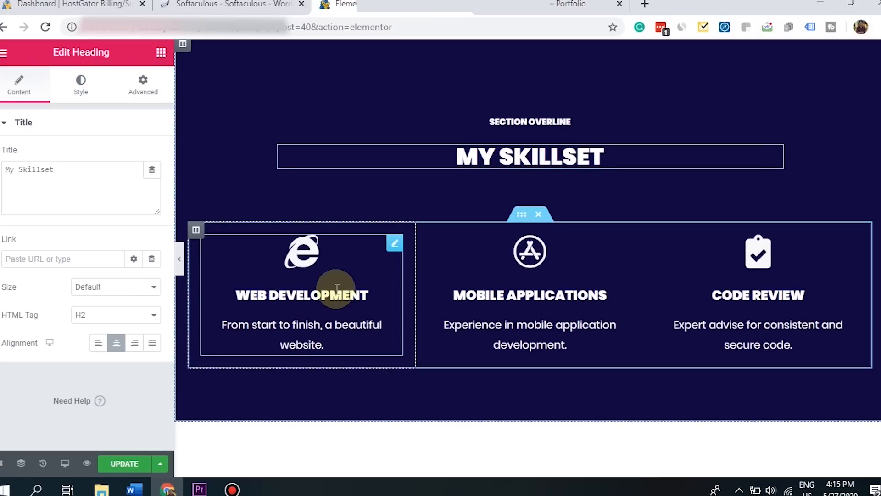
{"action": "left_click_drag", "start_coordinate": [362, 294], "coordinate": [290, 294]}
{"action": "left_click", "coordinate": [364, 295]}
{"action": "left_click", "coordinate": [587, 287]}
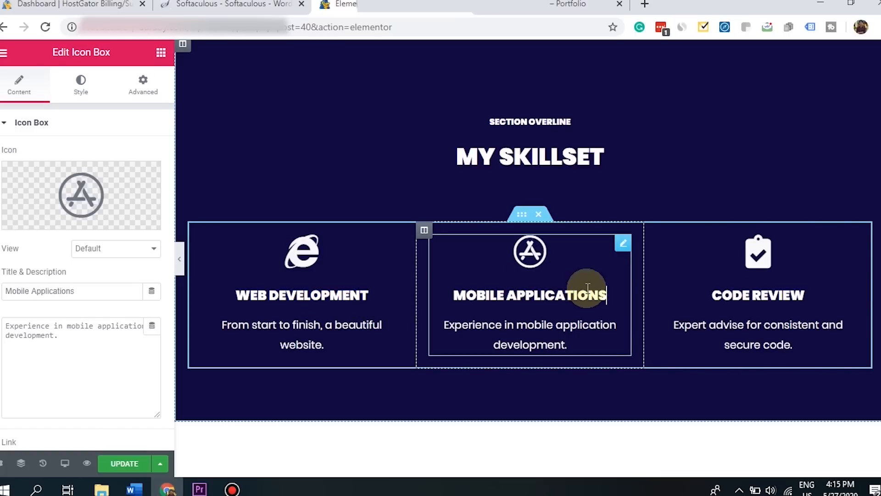
- Scroll through the rest of the Elementor page and back toward the top
{"action": "scroll", "coordinate": [528, 258], "scroll_direction": "down", "scroll_amount": 1}
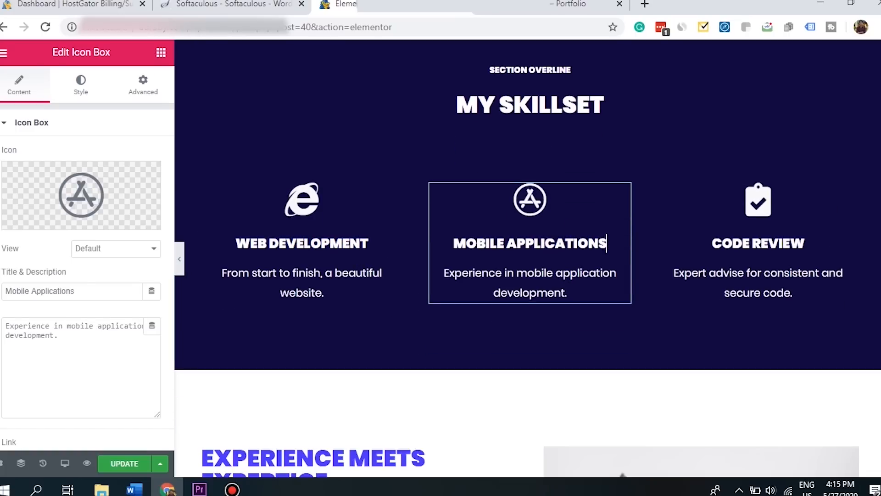
{"action": "scroll", "coordinate": [528, 258], "scroll_direction": "up", "scroll_amount": 2}
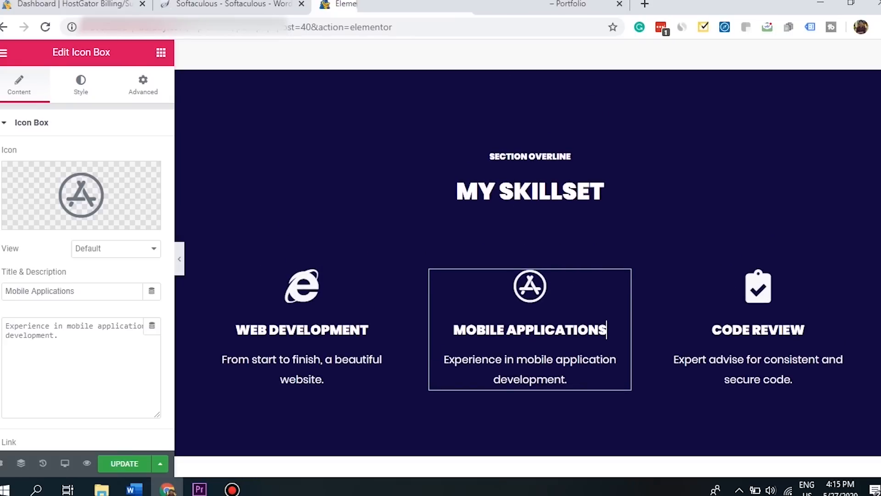
{"action": "scroll", "coordinate": [527, 258], "scroll_direction": "down", "scroll_amount": 6}
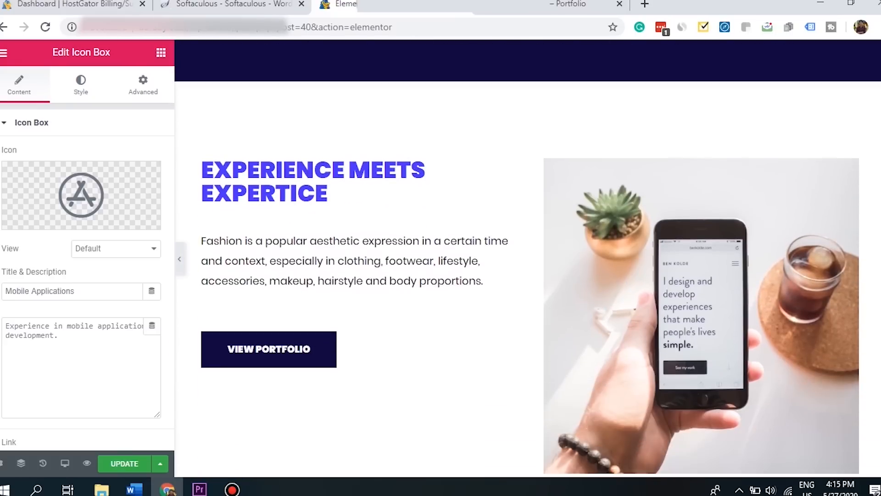
{"action": "scroll", "coordinate": [528, 258], "scroll_direction": "down", "scroll_amount": 1}
{"action": "scroll", "coordinate": [527, 258], "scroll_direction": "up", "scroll_amount": 1}
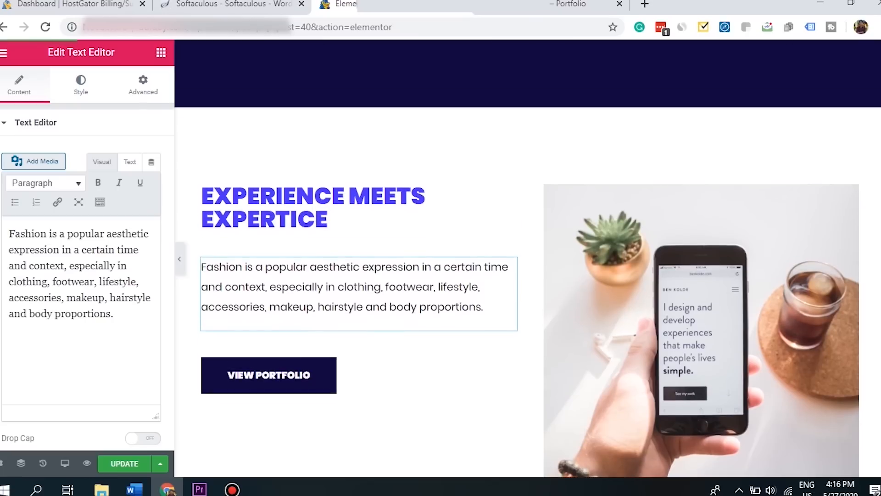
{"action": "scroll", "coordinate": [527, 258], "scroll_direction": "down", "scroll_amount": 1}
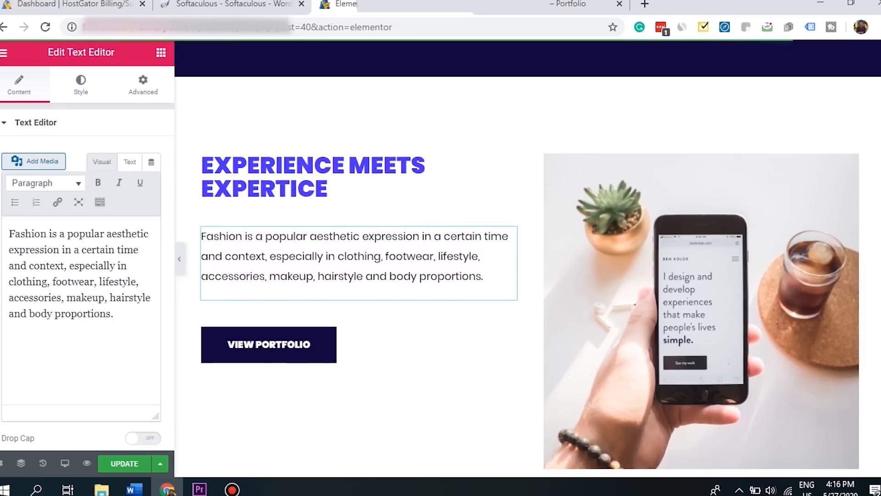
{"action": "scroll", "coordinate": [527, 258], "scroll_direction": "up", "scroll_amount": 1}
{"action": "scroll", "coordinate": [528, 257], "scroll_direction": "down", "scroll_amount": 2}
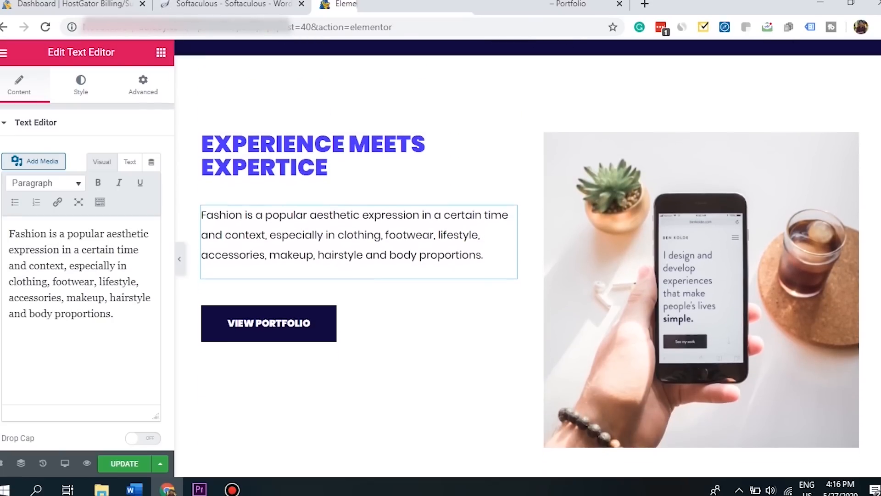
{"action": "scroll", "coordinate": [528, 258], "scroll_direction": "down", "scroll_amount": 6}
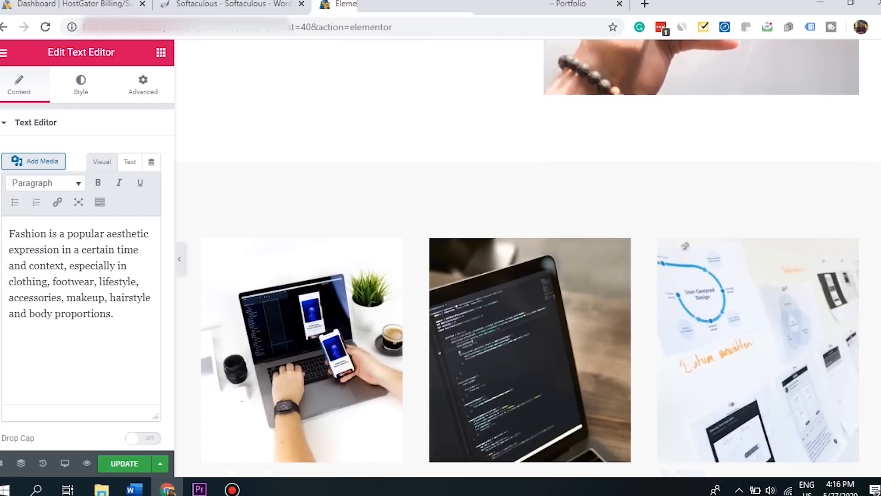
{"action": "scroll", "coordinate": [527, 257], "scroll_direction": "down", "scroll_amount": 10}
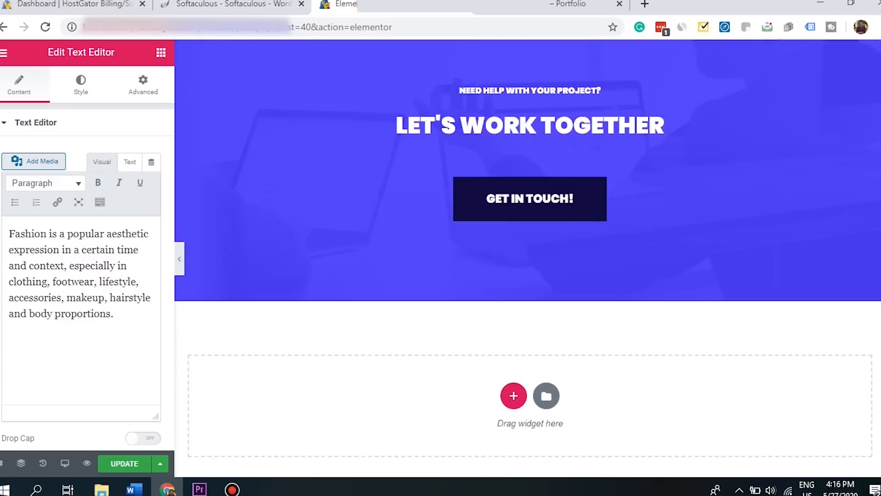
{"action": "scroll", "coordinate": [528, 258], "scroll_direction": "down", "scroll_amount": 2}
{"action": "scroll", "coordinate": [528, 258], "scroll_direction": "up", "scroll_amount": 18}
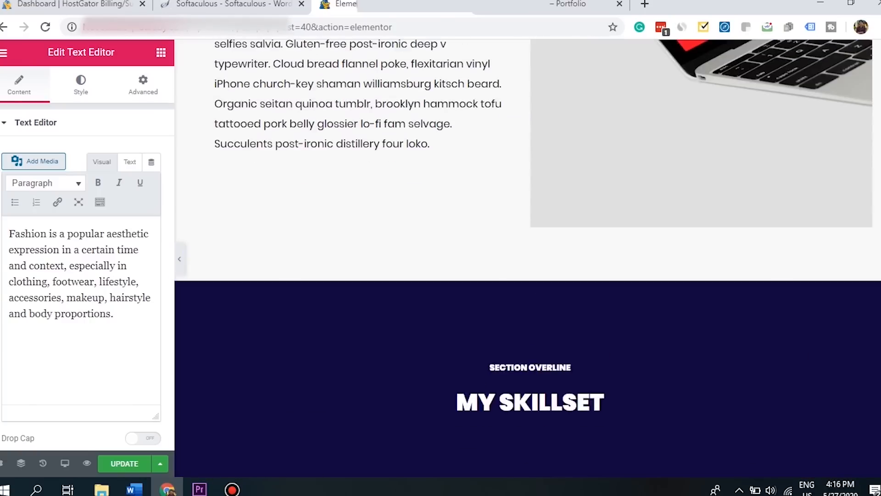
{"action": "scroll", "coordinate": [416, 207], "scroll_direction": "up", "scroll_amount": 10}
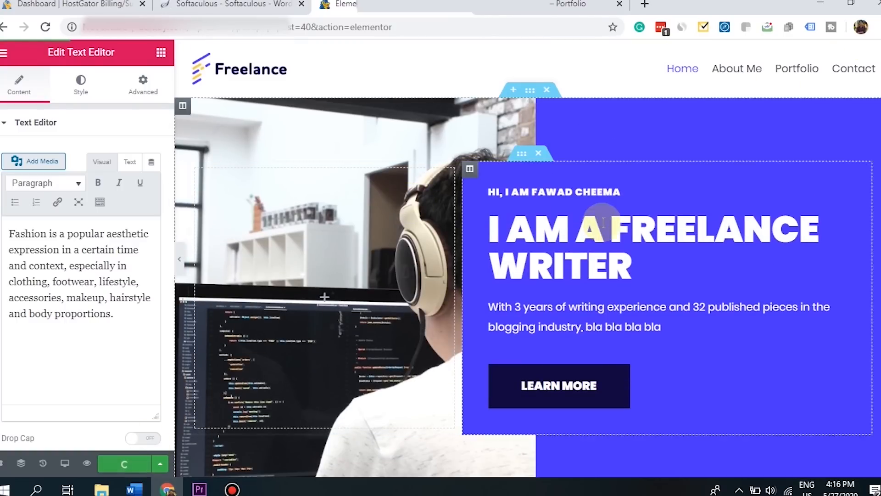
- Update the page, confirm the 'I AM A FREELANCE WRITER' hero live, then open Portfolio
{"action": "left_click", "coordinate": [123, 471]}
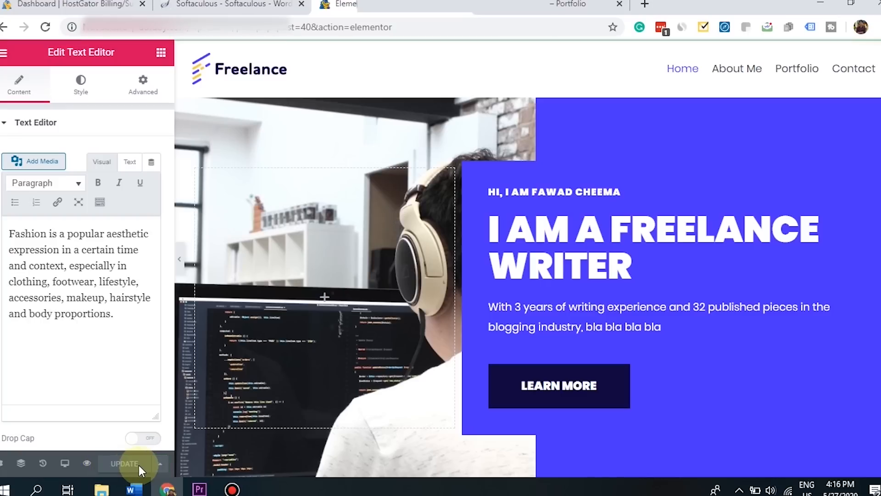
{"action": "left_click", "coordinate": [549, 2]}
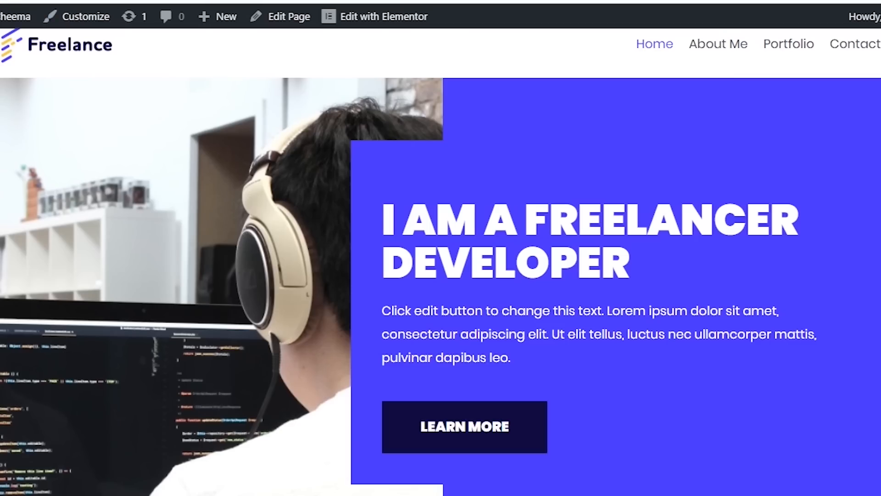
{"action": "key", "text": "F5"}
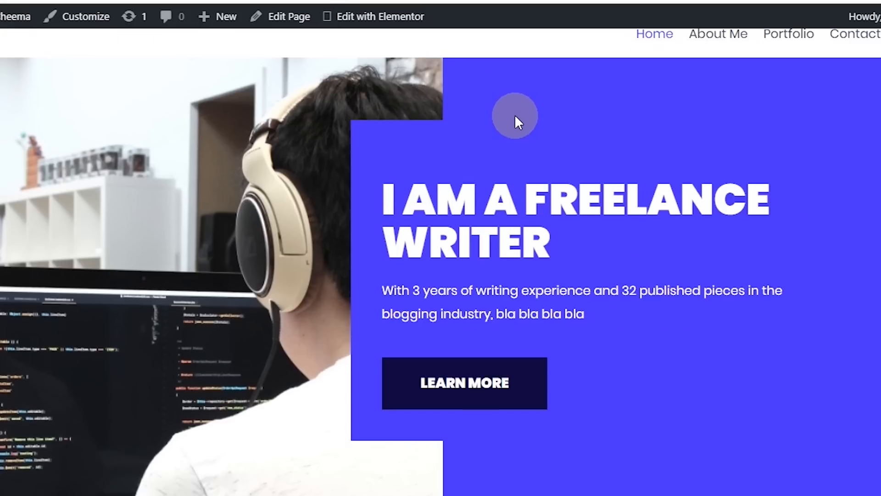
{"action": "left_click_drag", "start_coordinate": [402, 210], "coordinate": [638, 270]}
{"action": "left_click", "coordinate": [639, 270]}
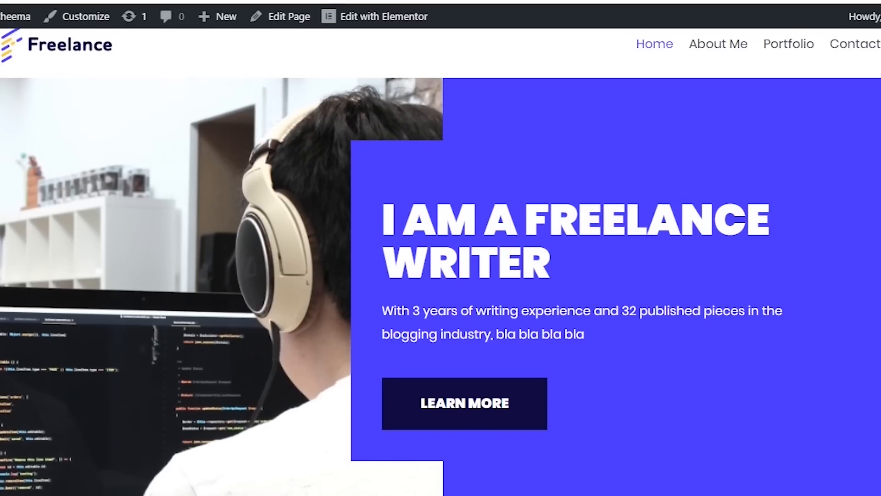
{"action": "scroll", "coordinate": [440, 261], "scroll_direction": "down", "scroll_amount": 15}
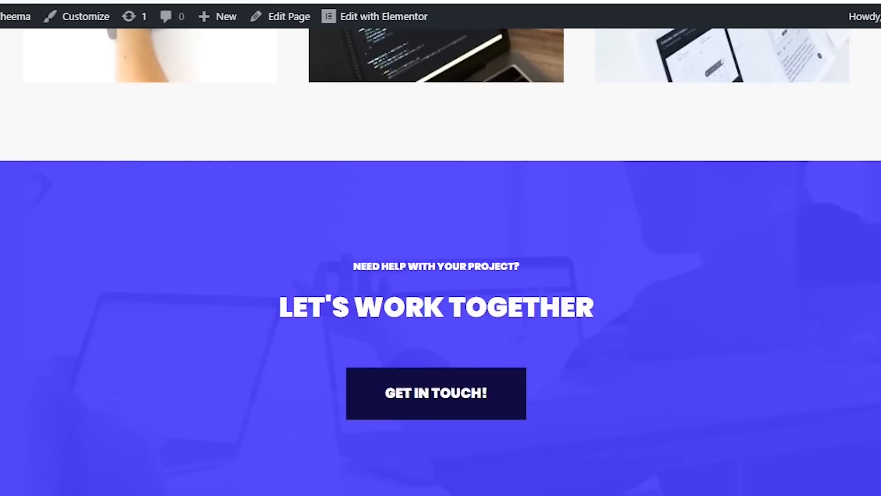
{"action": "scroll", "coordinate": [441, 262], "scroll_direction": "up", "scroll_amount": 6}
{"action": "scroll", "coordinate": [440, 261], "scroll_direction": "up", "scroll_amount": 8}
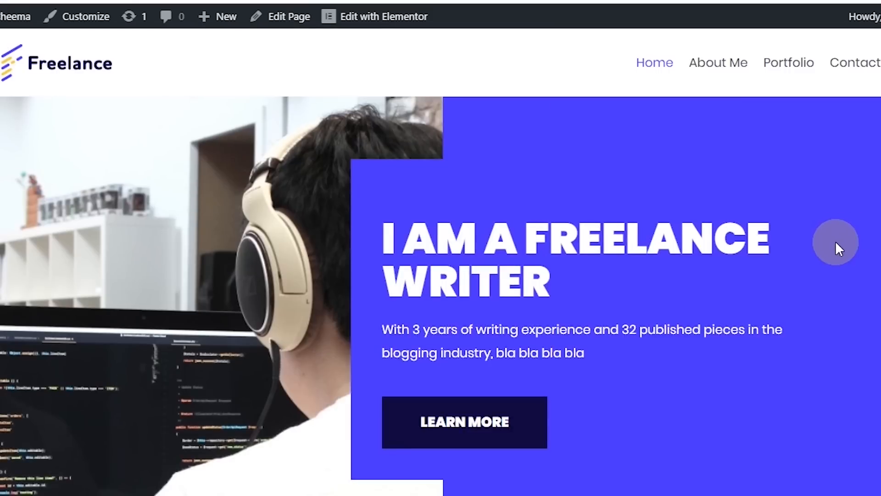
{"action": "left_click", "coordinate": [789, 65]}
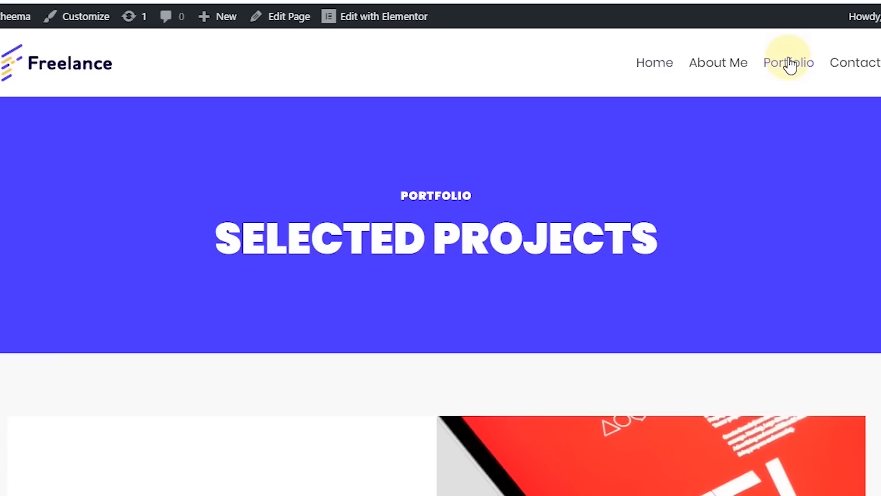
{"action": "scroll", "coordinate": [507, 279], "scroll_direction": "down", "scroll_amount": 6}
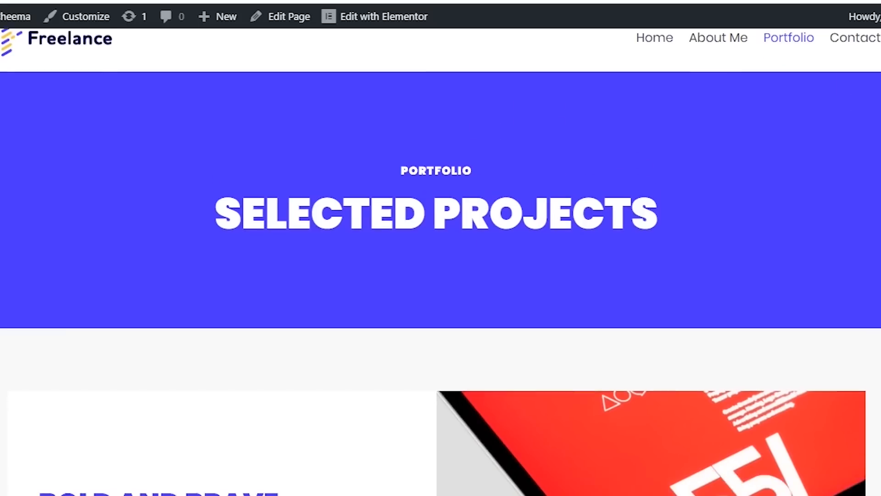
{"action": "scroll", "coordinate": [441, 275], "scroll_direction": "down", "scroll_amount": 10}
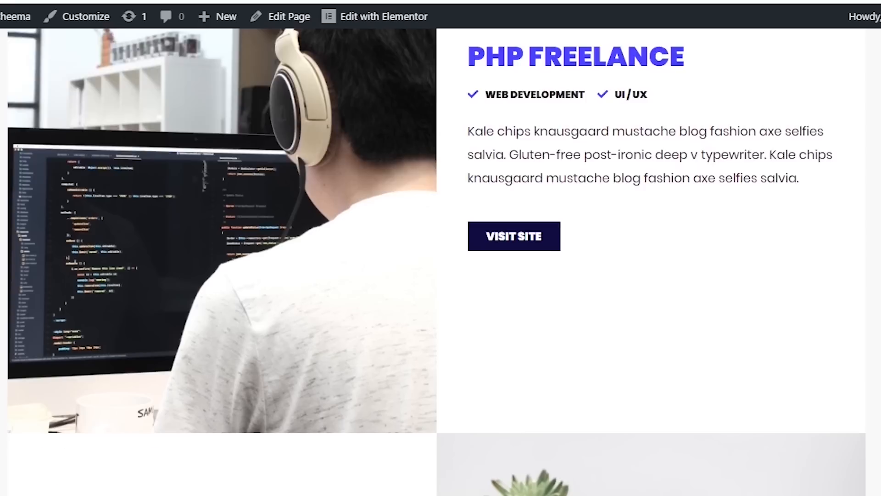
{"action": "scroll", "coordinate": [440, 275], "scroll_direction": "down", "scroll_amount": 10}
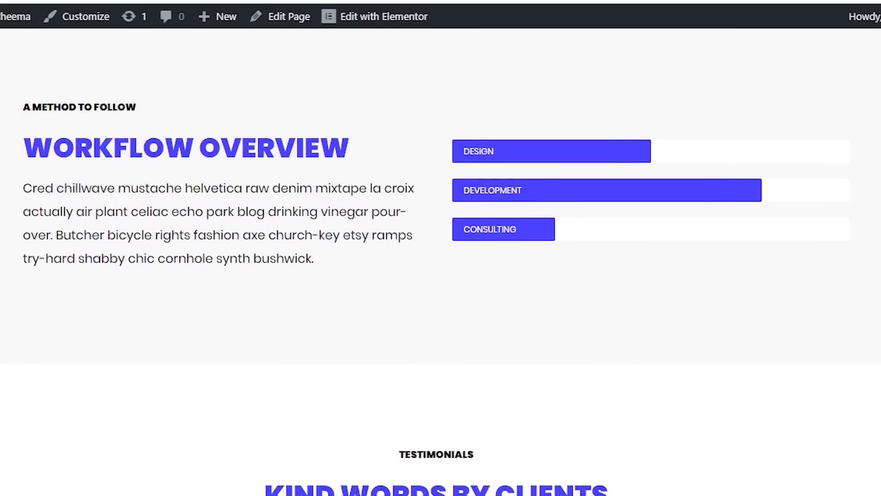
{"action": "scroll", "coordinate": [441, 276], "scroll_direction": "down", "scroll_amount": 2}
{"action": "scroll", "coordinate": [440, 275], "scroll_direction": "up", "scroll_amount": 20}
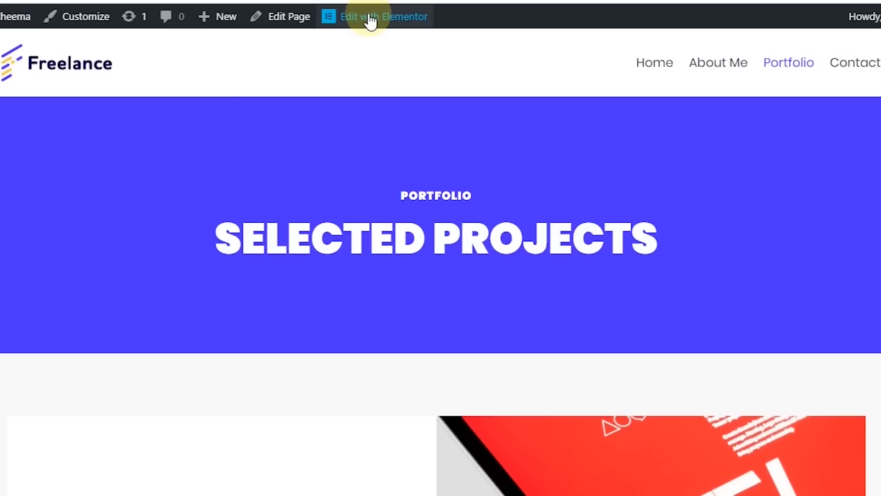
{"action": "left_click", "coordinate": [403, 18]}
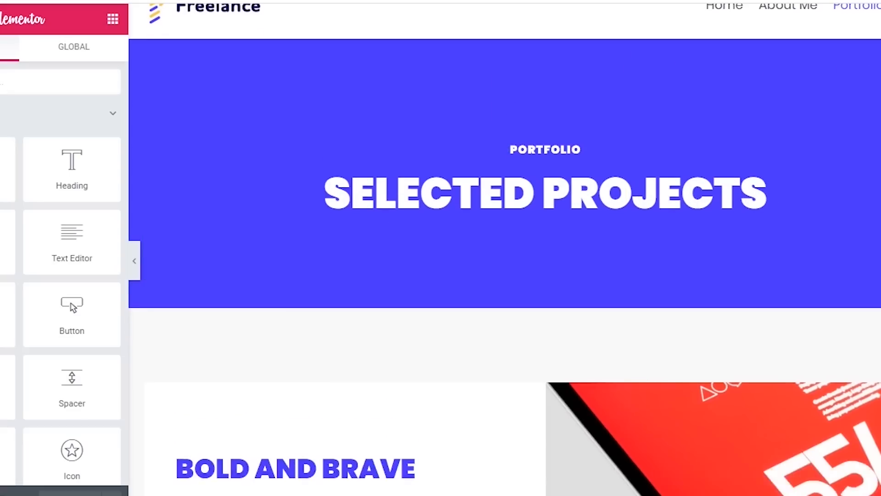
- Go through the Bold and Brave card's heading, skills list and description, then select its Visit Site button widget
{"action": "scroll", "coordinate": [689, 124], "scroll_direction": "down", "scroll_amount": 7}
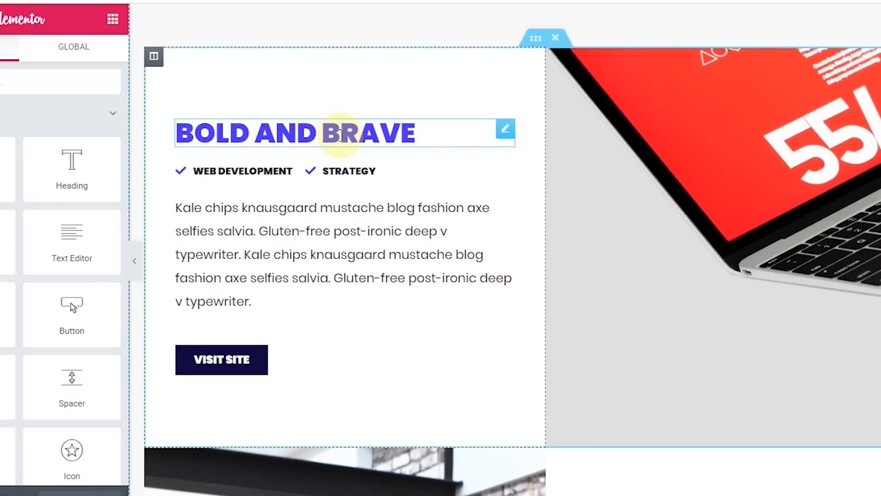
{"action": "left_click", "coordinate": [340, 136]}
{"action": "left_click_drag", "start_coordinate": [427, 133], "coordinate": [192, 137]}
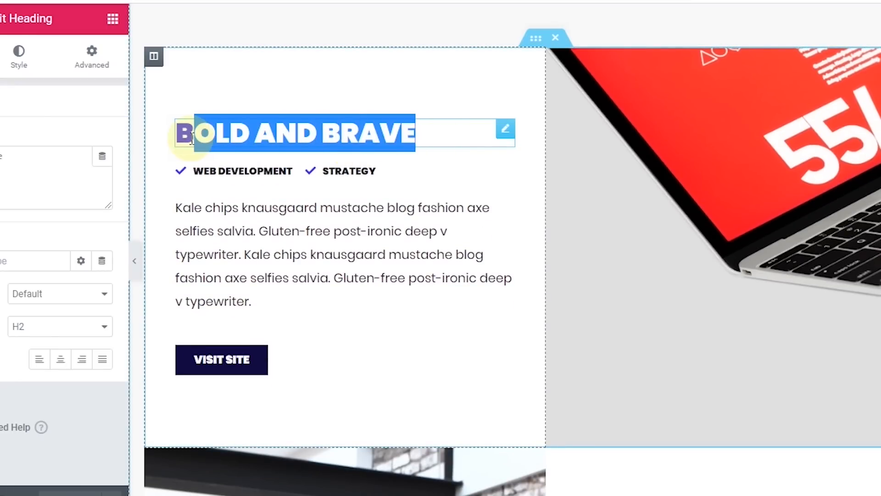
{"action": "left_click", "coordinate": [192, 138]}
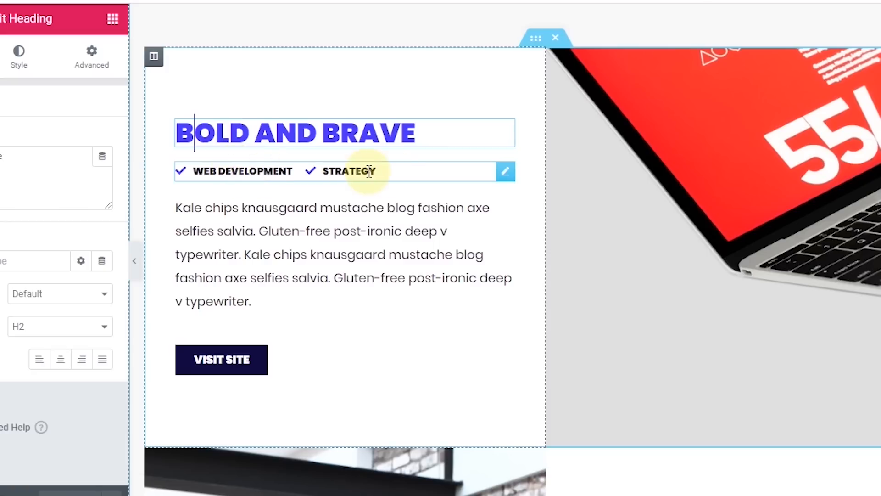
{"action": "left_click", "coordinate": [383, 180]}
{"action": "left_click", "coordinate": [250, 227]}
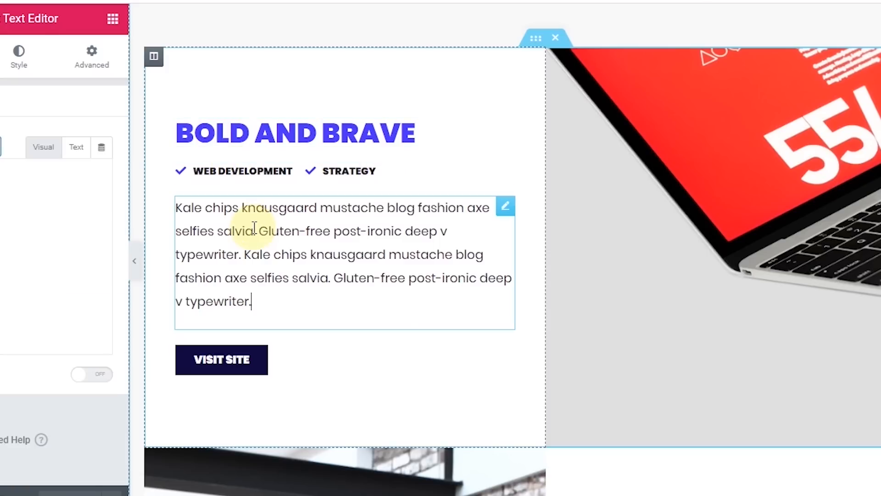
{"action": "left_click", "coordinate": [235, 374]}
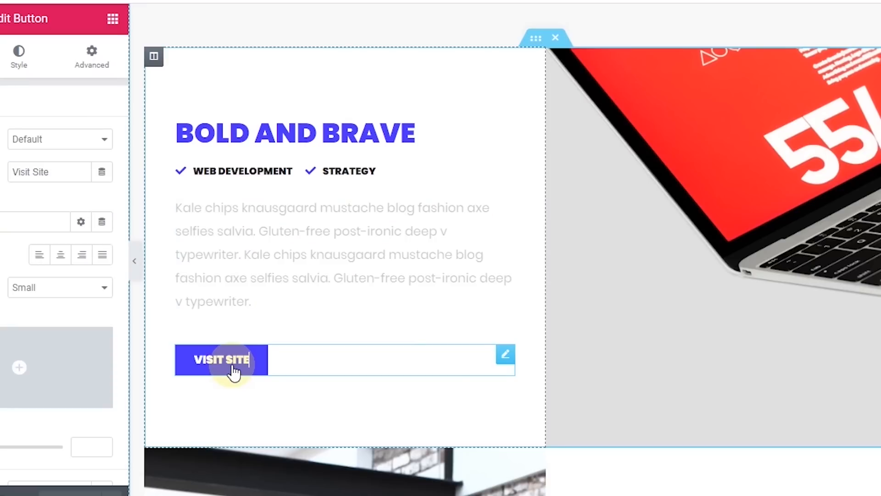
{"action": "left_click", "coordinate": [70, 228]}
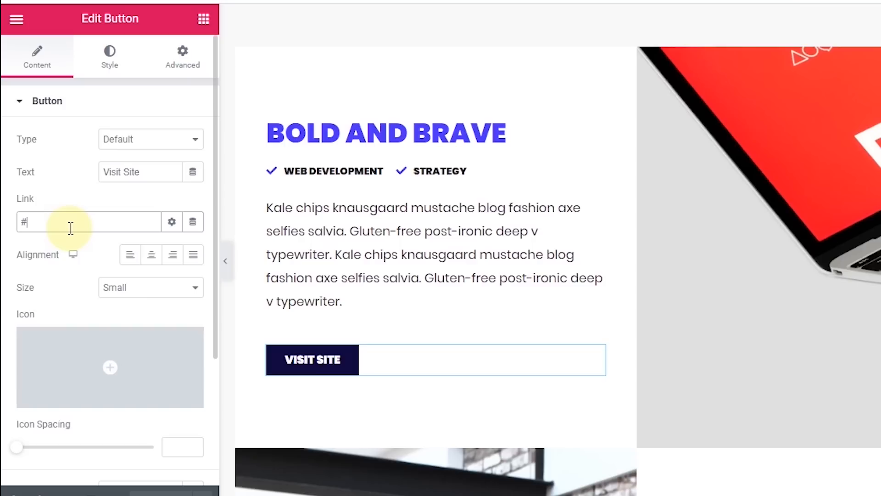
{"action": "key", "text": "BackSpace"}
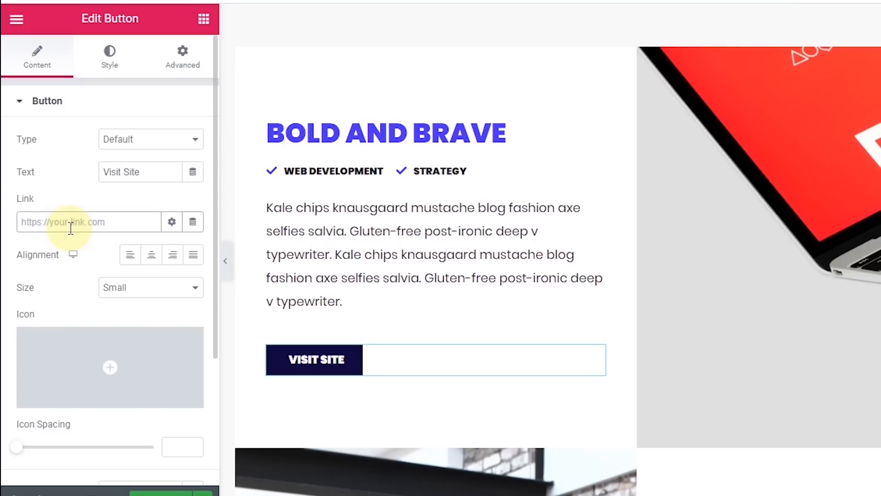
{"action": "type", "text": "w"}
{"action": "type", "text": "ww.yourarticlelink.com"}
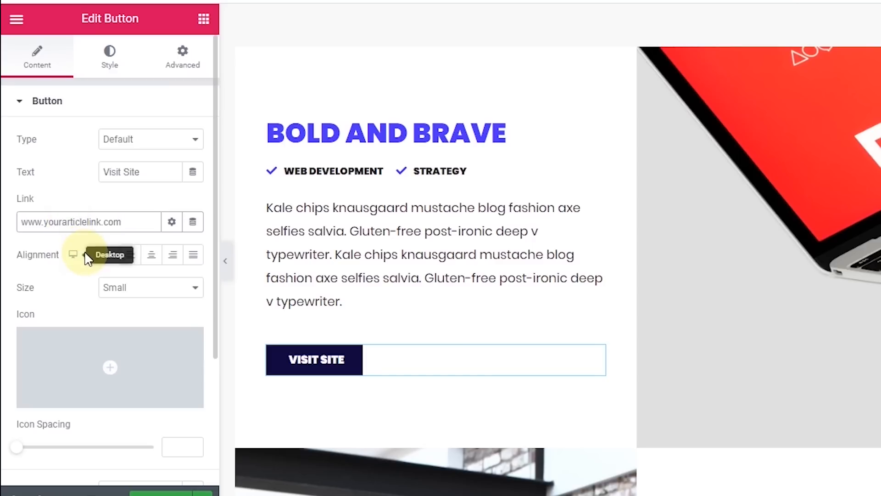
{"action": "left_click", "coordinate": [110, 246]}
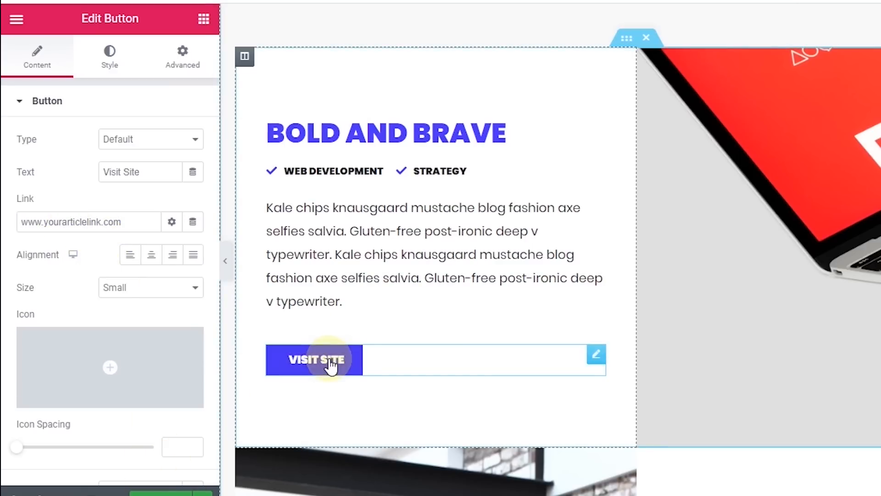
{"action": "left_click_drag", "start_coordinate": [877, 151], "coordinate": [877, 395]}
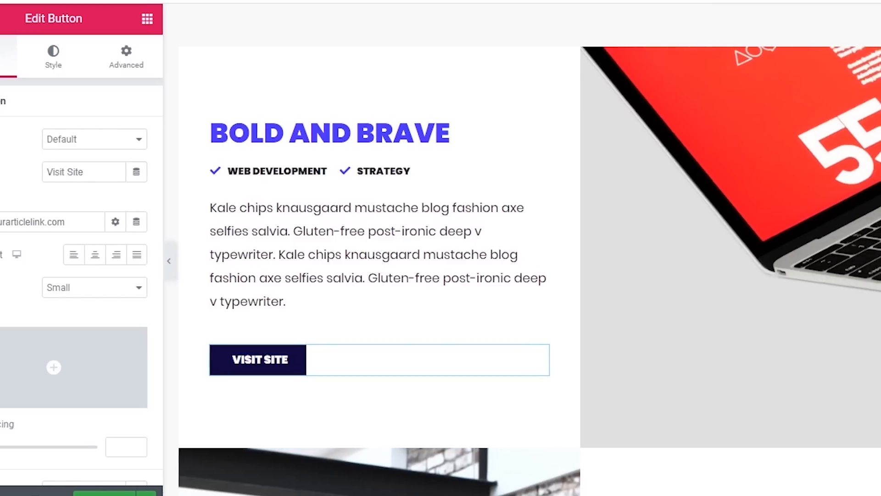
{"action": "left_click_drag", "start_coordinate": [876, 351], "coordinate": [877, 55]}
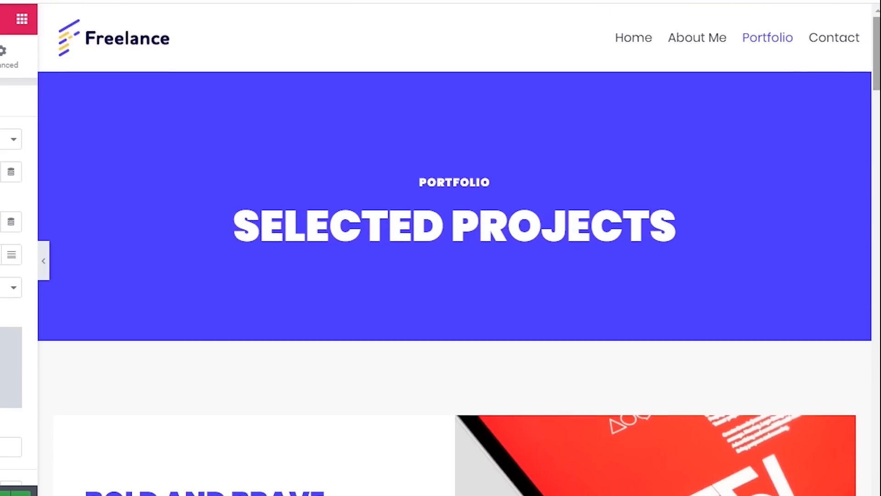